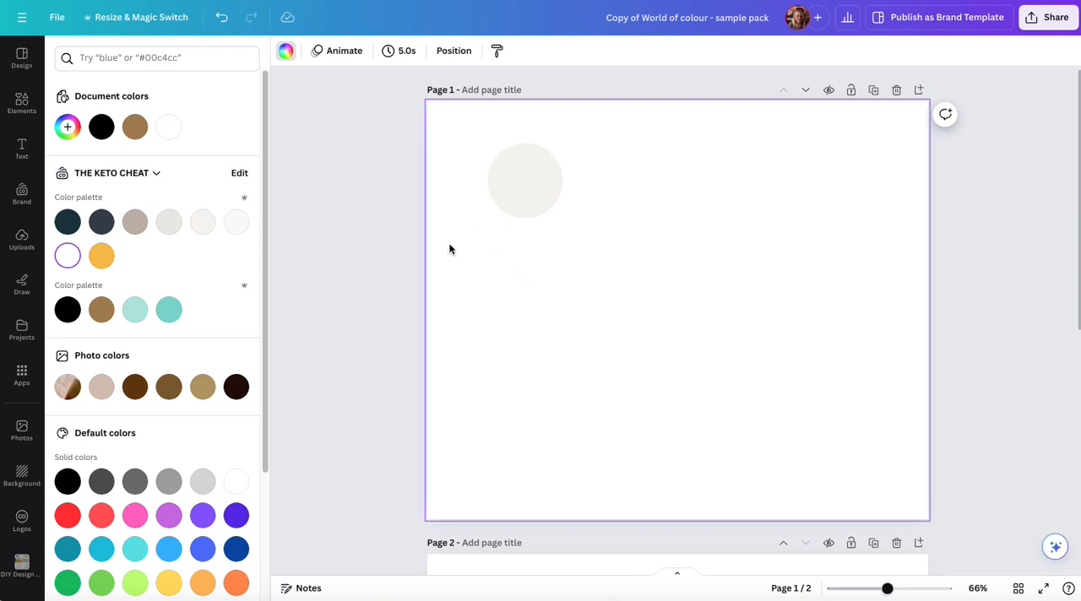
Search the photo elements for "sandy beach" and fill page 1 with the photo of clear shallow water over sand
left_click(23, 107)
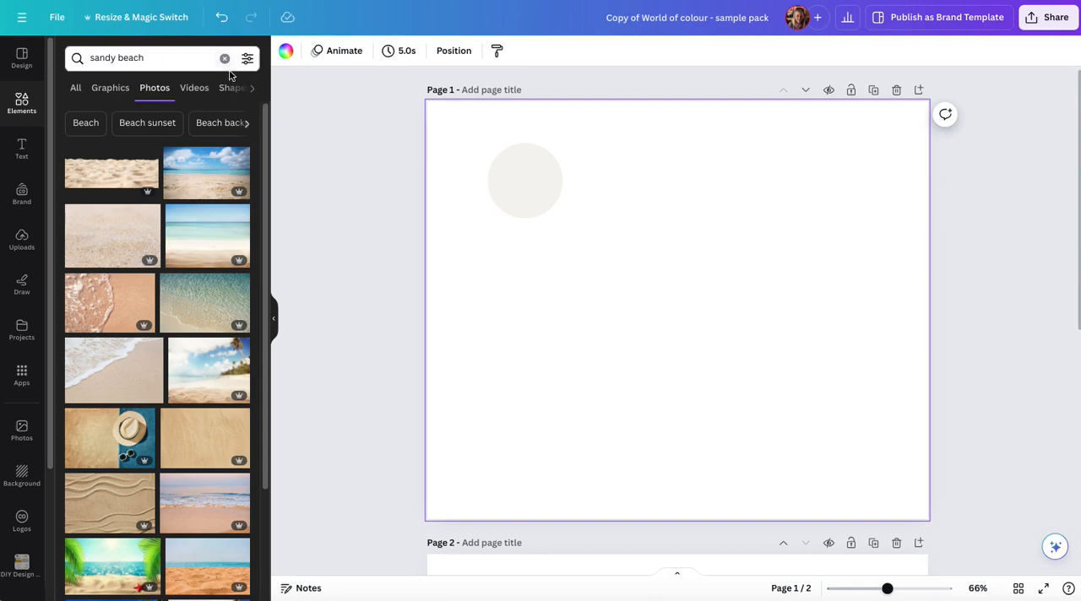
left_click(165, 59)
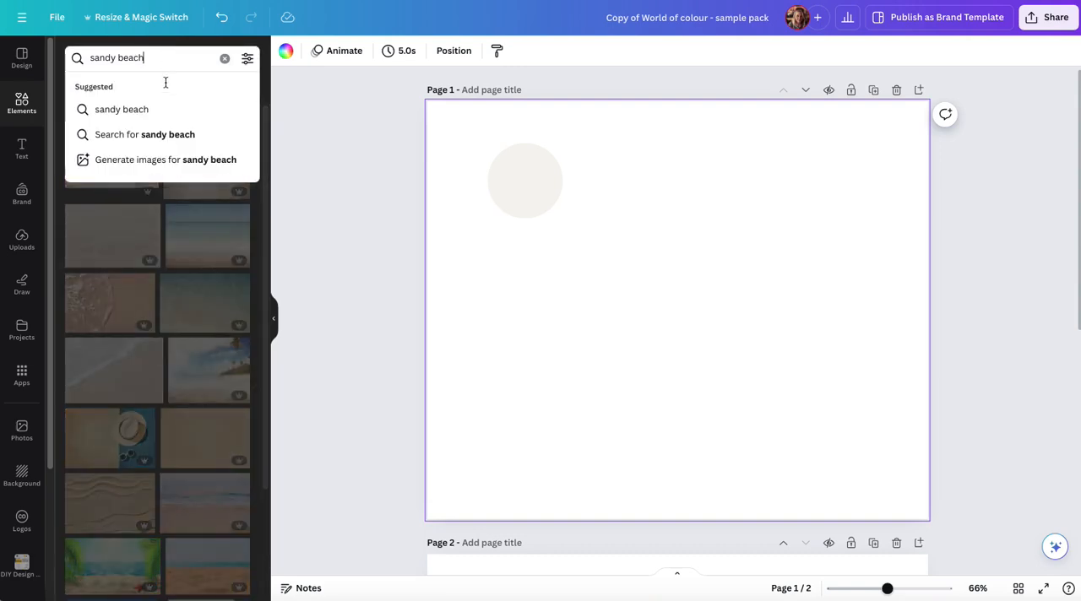
left_click(189, 137)
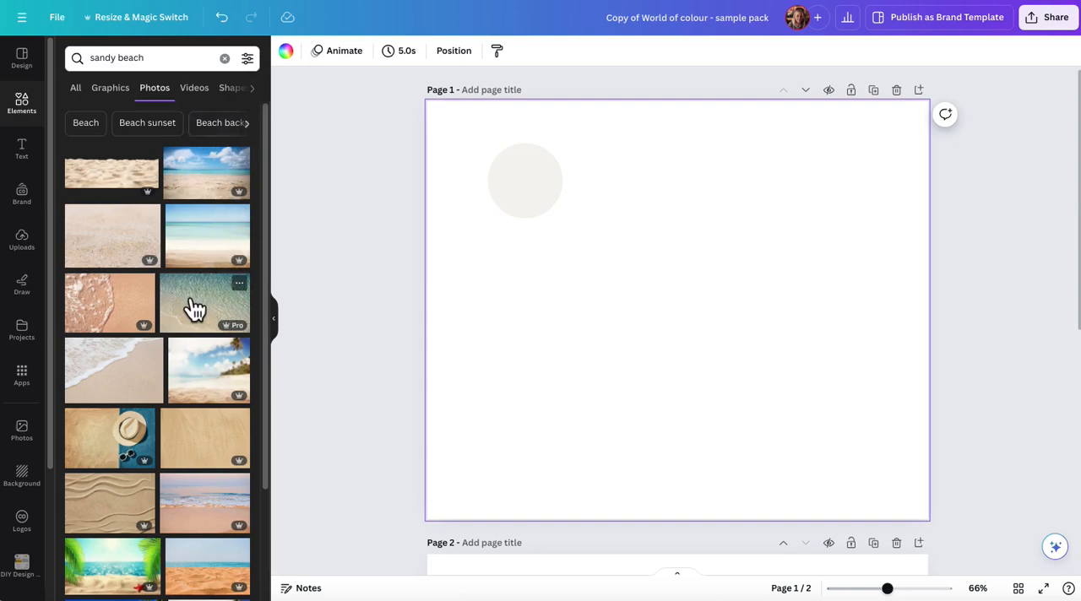
left_click_drag(193, 306, 440, 295)
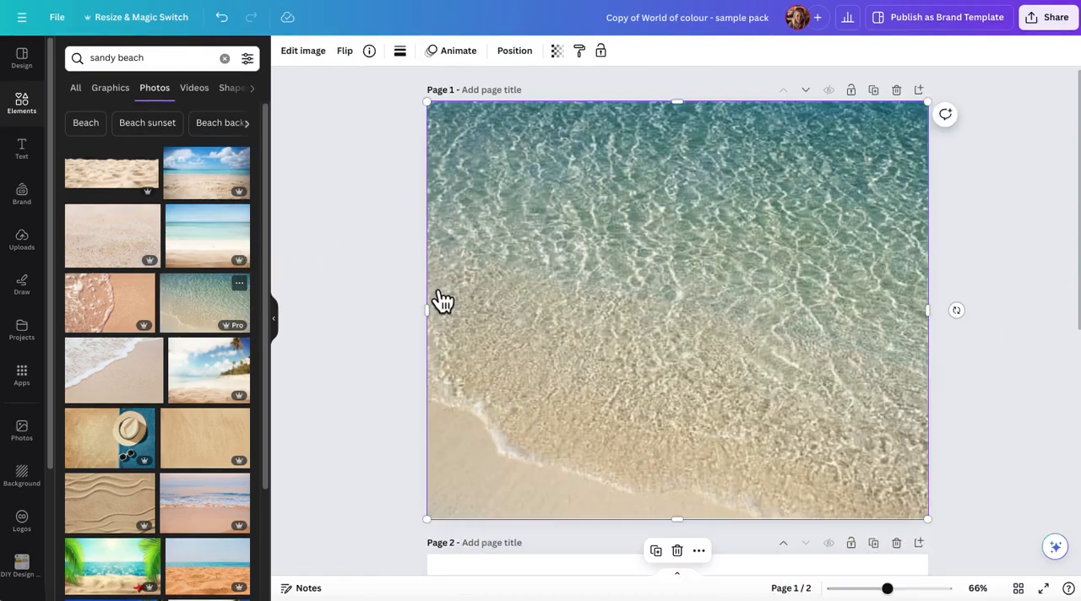
Send the beach photo to the back, behind the circle on page 1
right_click(530, 233)
left_click(379, 213)
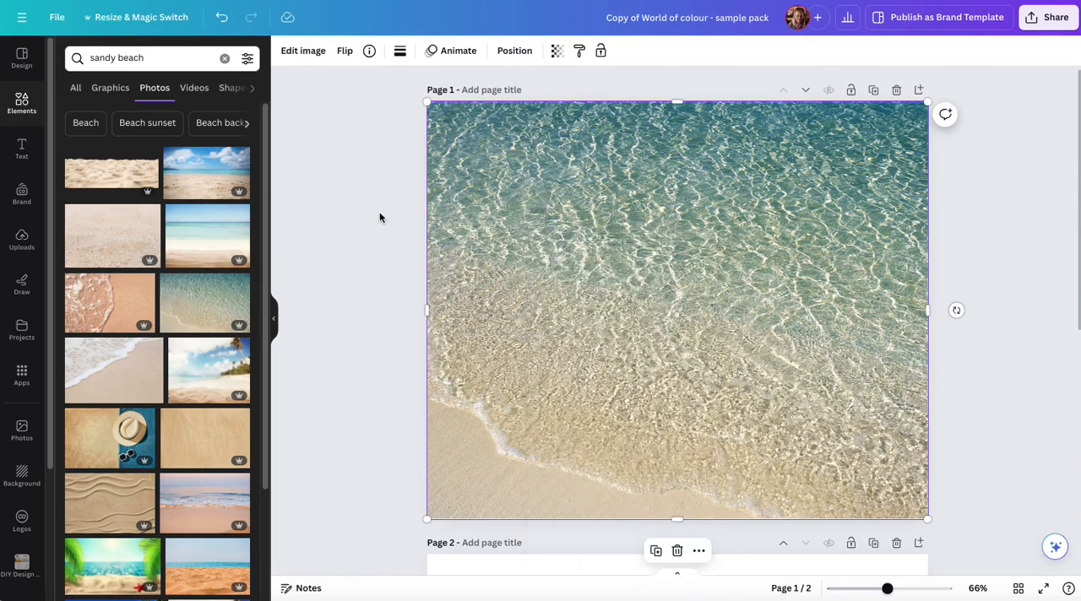
left_click(514, 56)
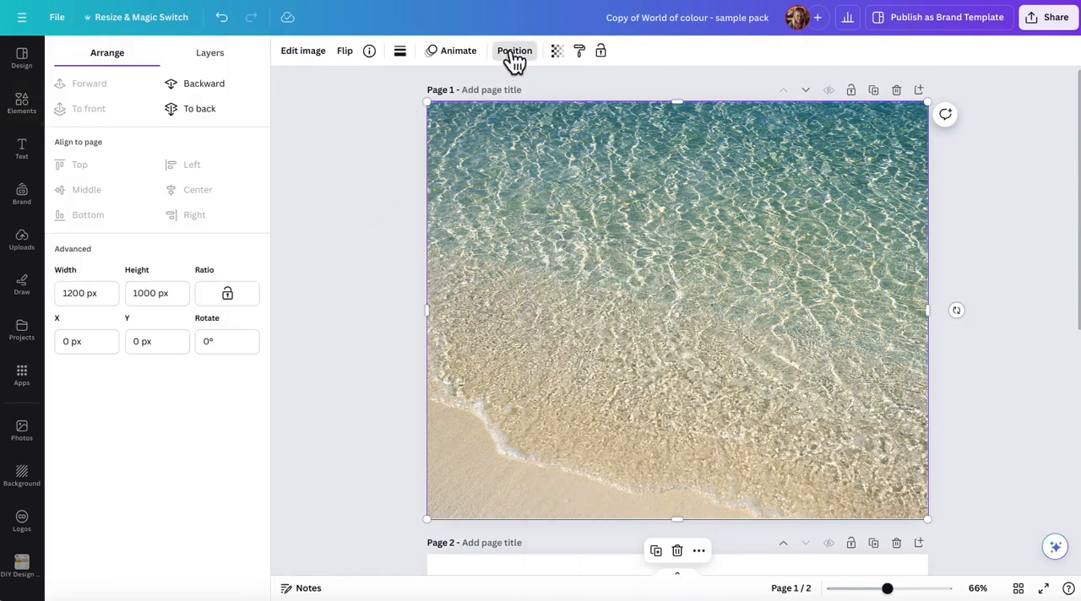
left_click(213, 109)
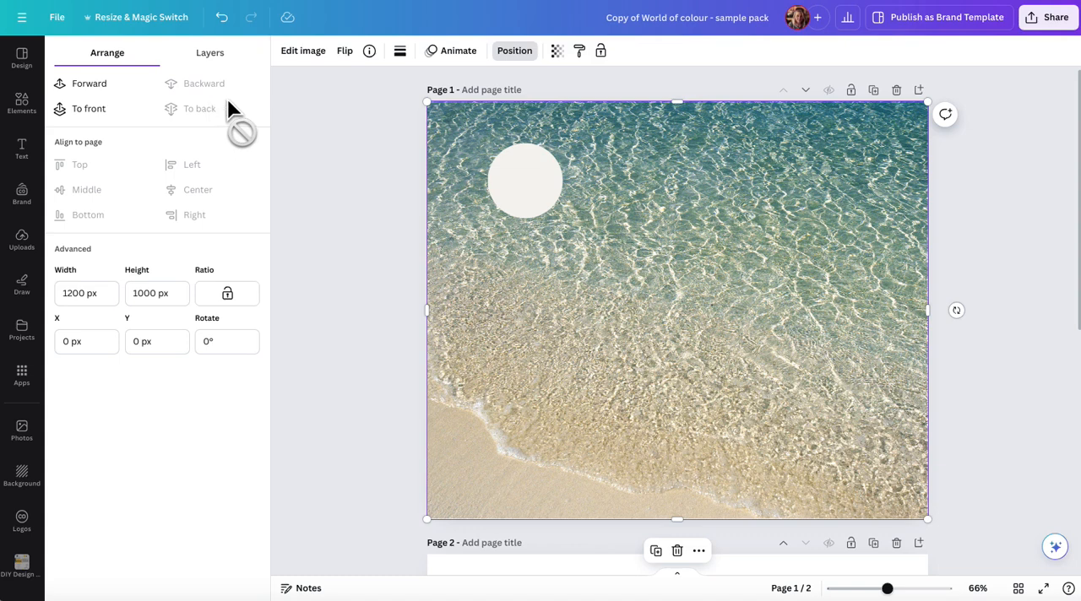
Recolour the circle with the pale sand colour #E6E3D4 sampled from the beach photo
left_click(537, 189)
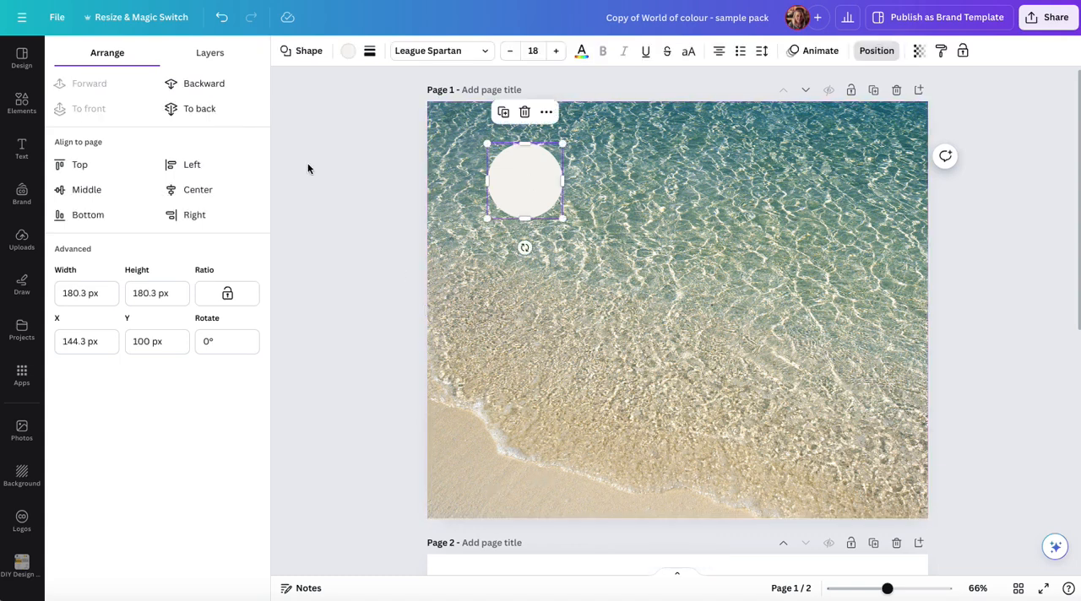
left_click(348, 52)
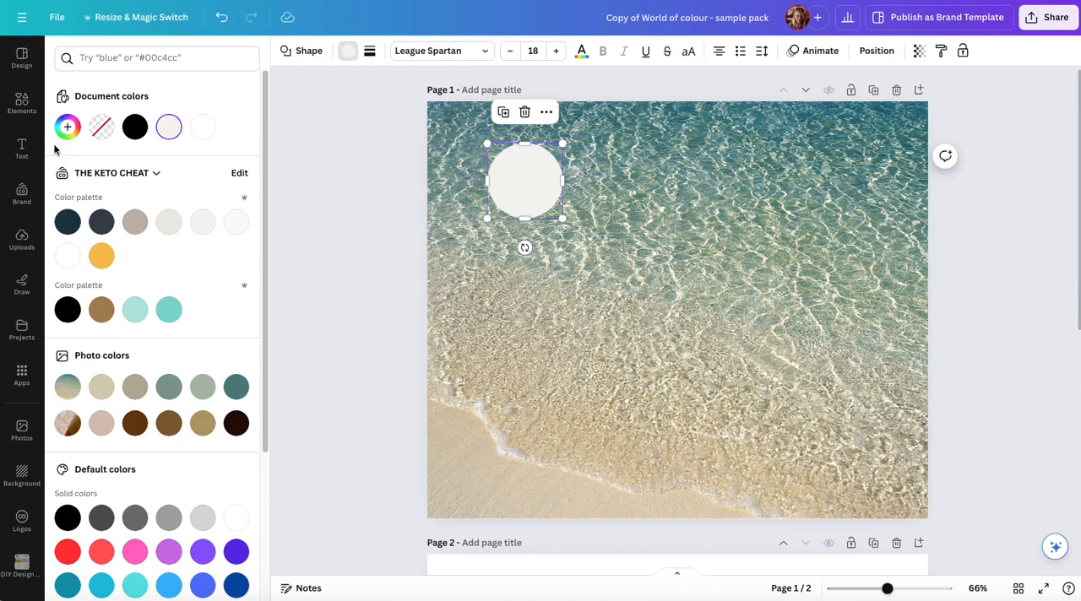
left_click(68, 126)
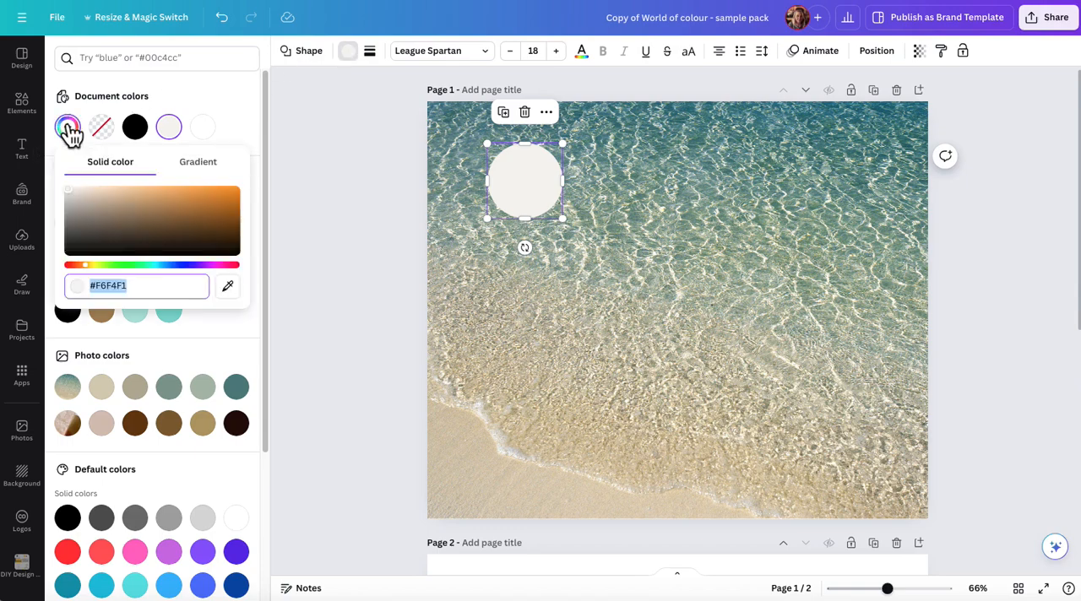
left_click(229, 287)
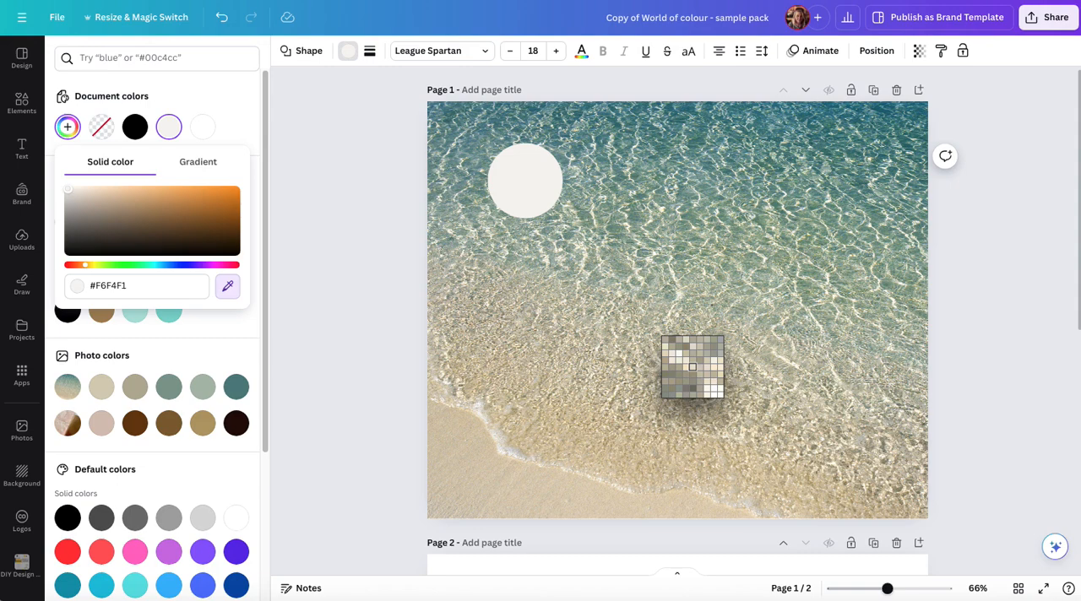
left_click(693, 366)
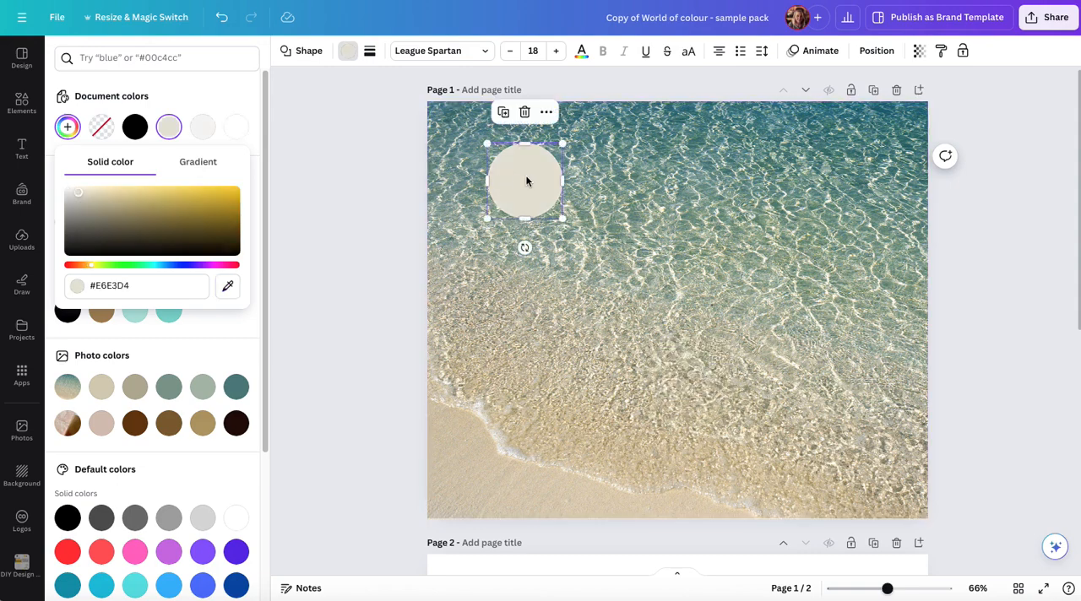
Copy the circle's hex code and paste it inside the circle as the label #E6E3D4
left_click(91, 286)
key("ctrl+c")
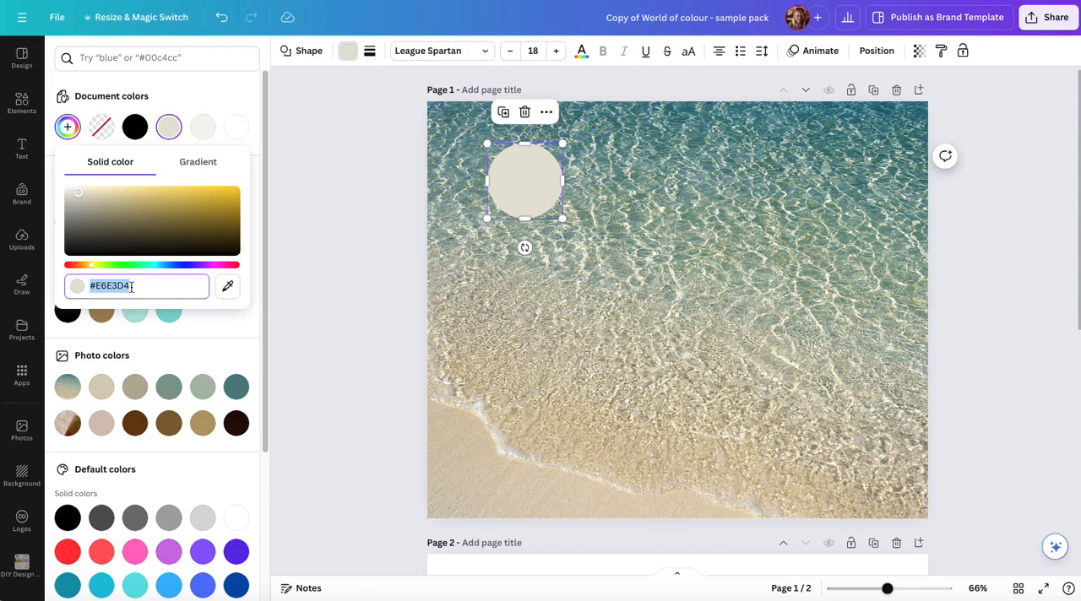
left_click(524, 182)
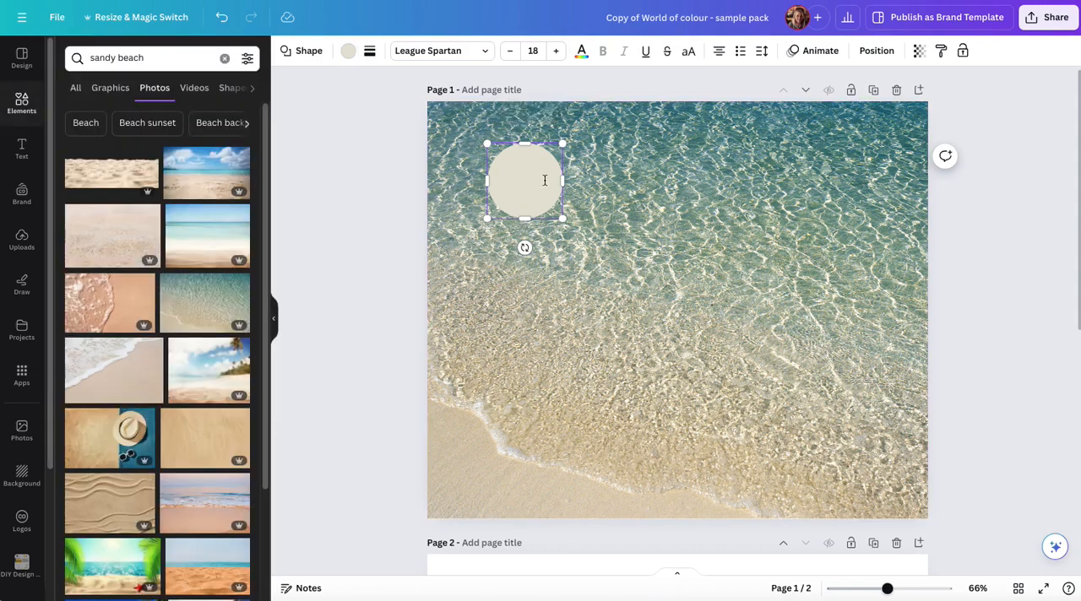
key("ctrl+v")
left_click(635, 195)
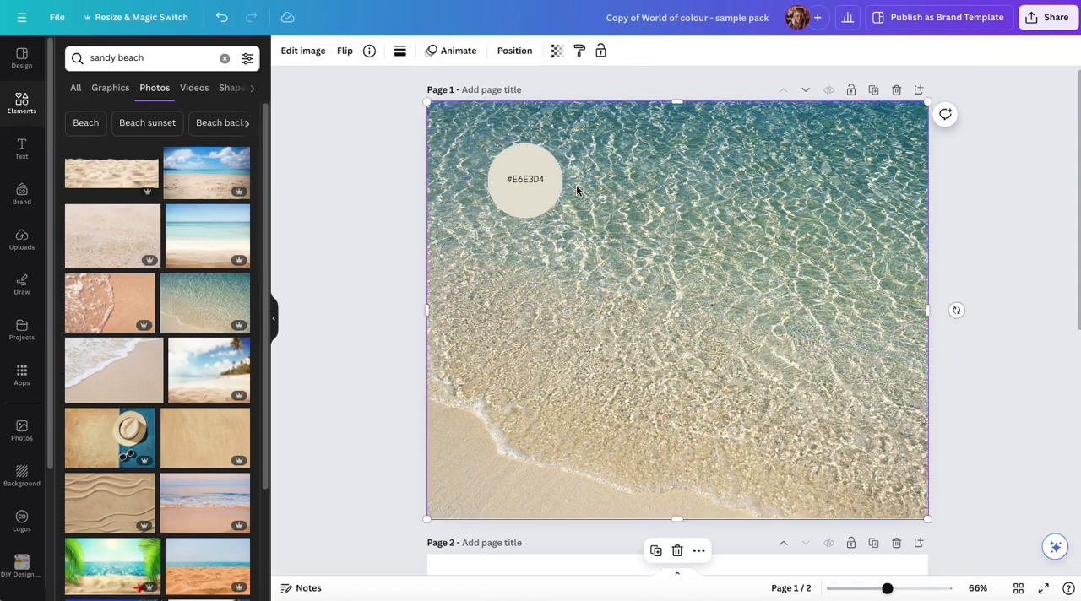
Duplicate the labelled sand-coloured circle and place the copy directly below the original
left_click(533, 160)
left_click(503, 111)
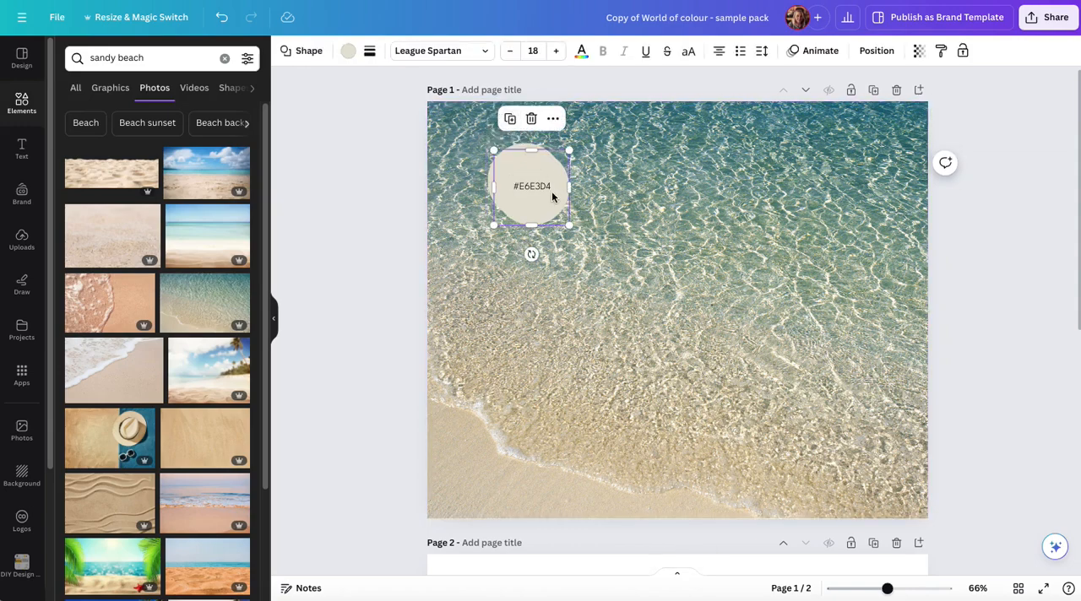
left_click_drag(552, 195, 547, 275)
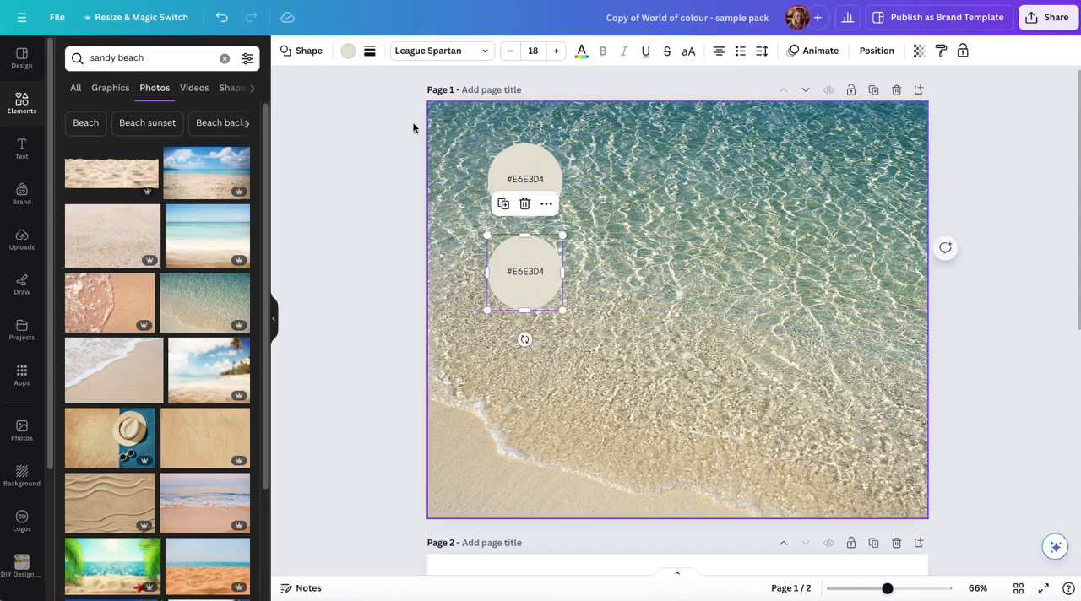
Recolour the duplicate circle with grey-green #AEBEAB sampled from the water and move it down near the page's lower edge
left_click(347, 51)
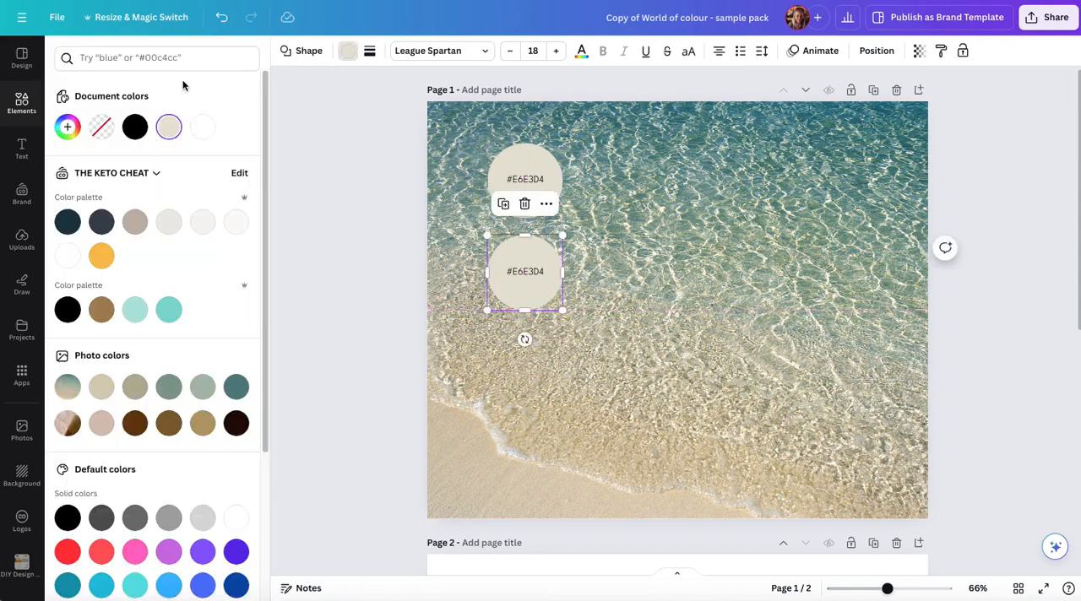
left_click(69, 128)
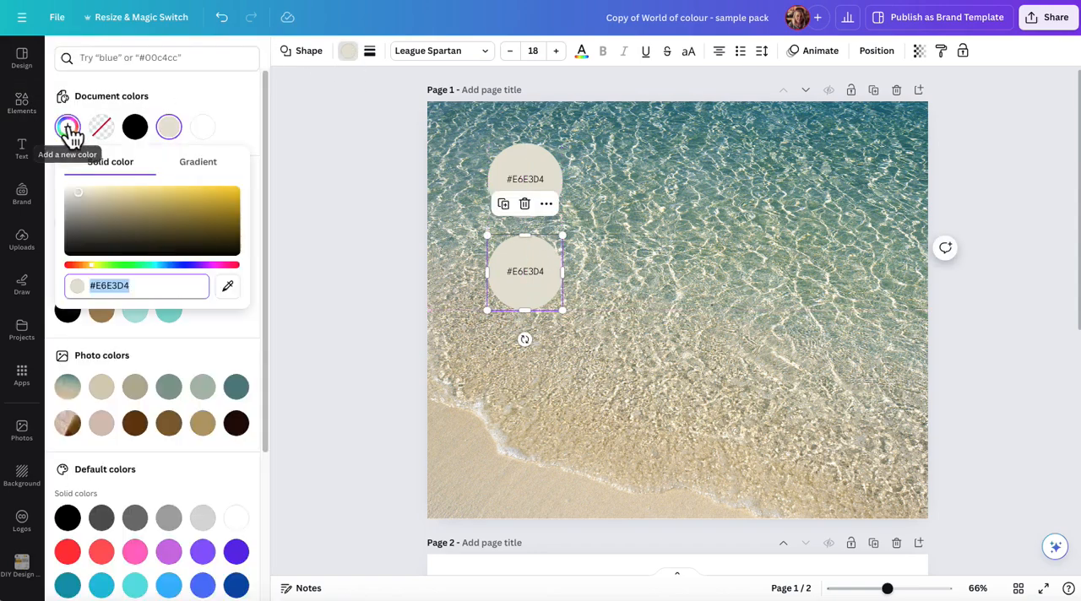
left_click(227, 286)
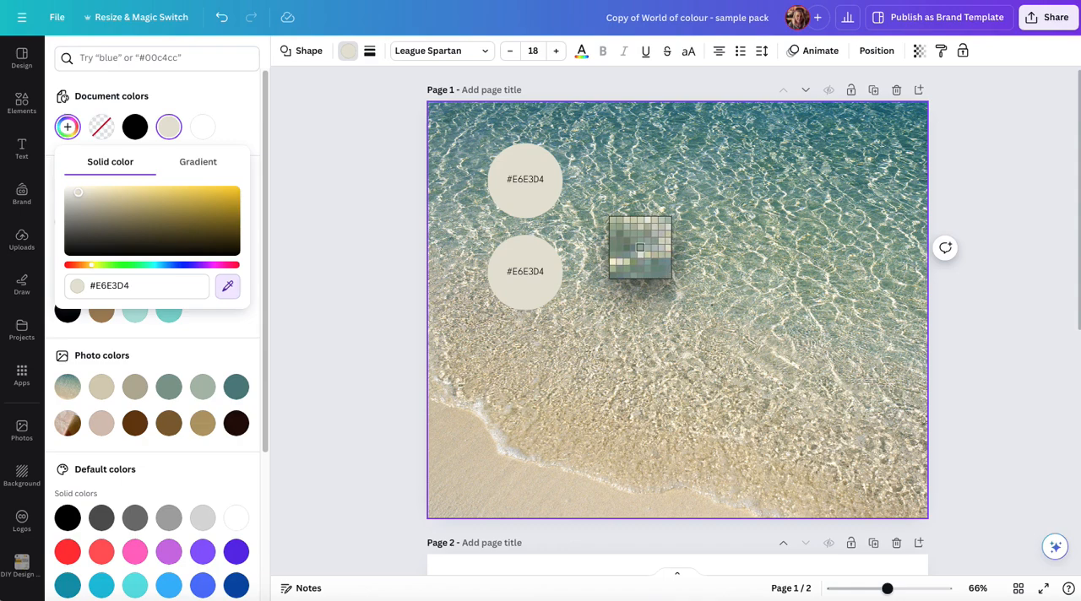
left_click(638, 245)
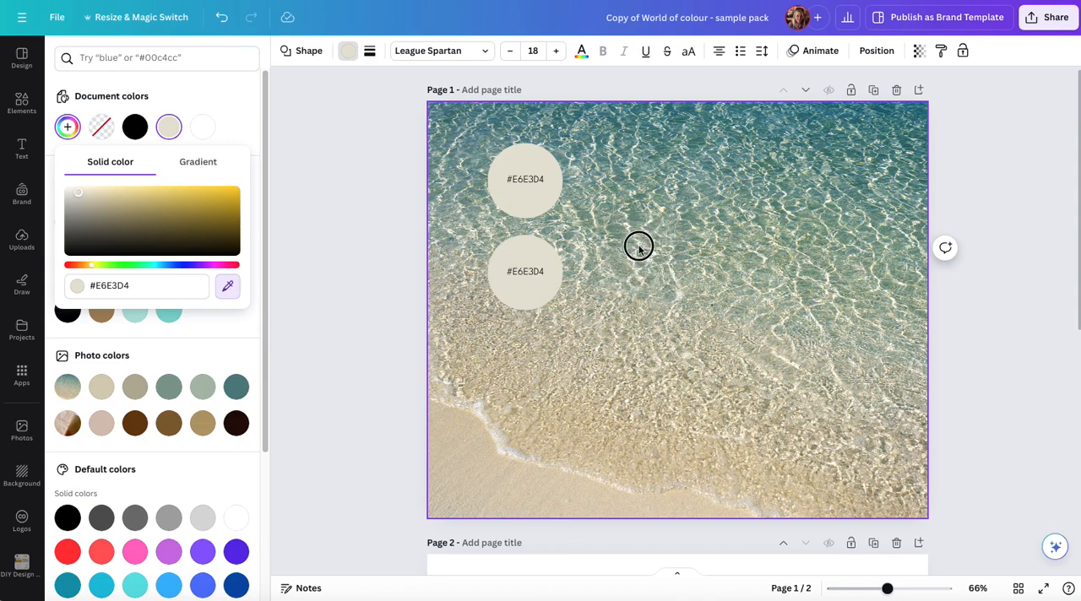
left_click_drag(533, 265, 535, 425)
Copy the green circle's hex code and replace its label text with #AEBEAB
left_click(348, 52)
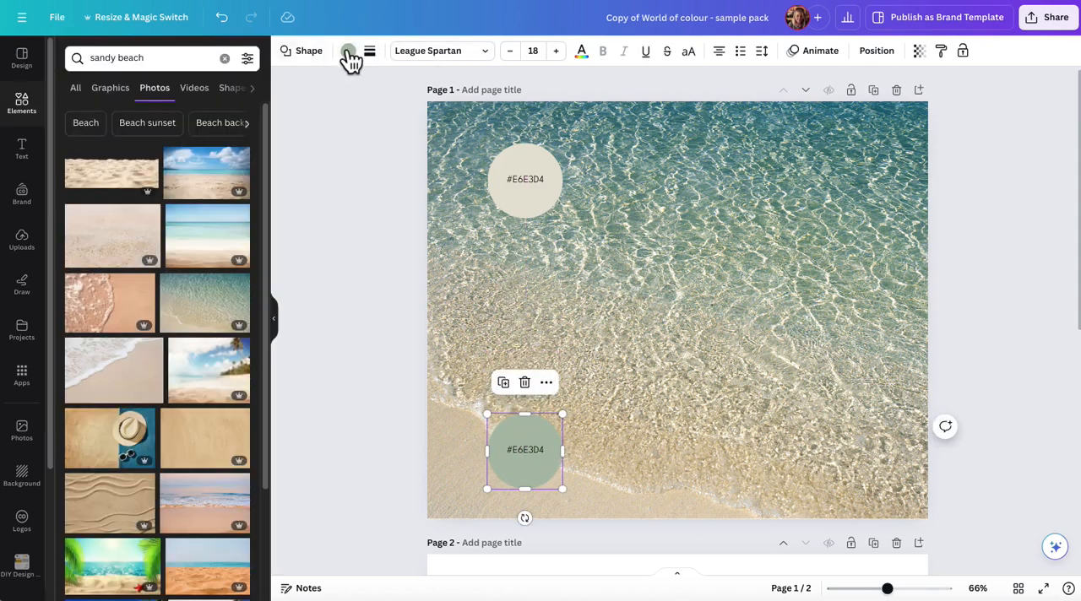
left_click(348, 53)
left_click(69, 127)
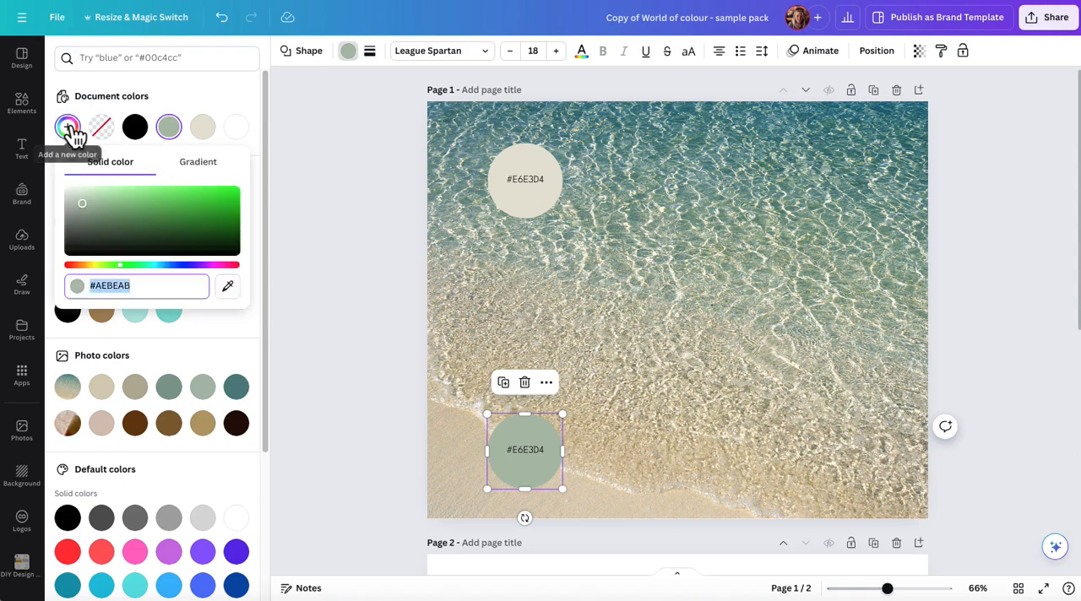
left_click(116, 286)
double_click(116, 285)
key("ctrl+c")
left_click(524, 448)
double_click(525, 450)
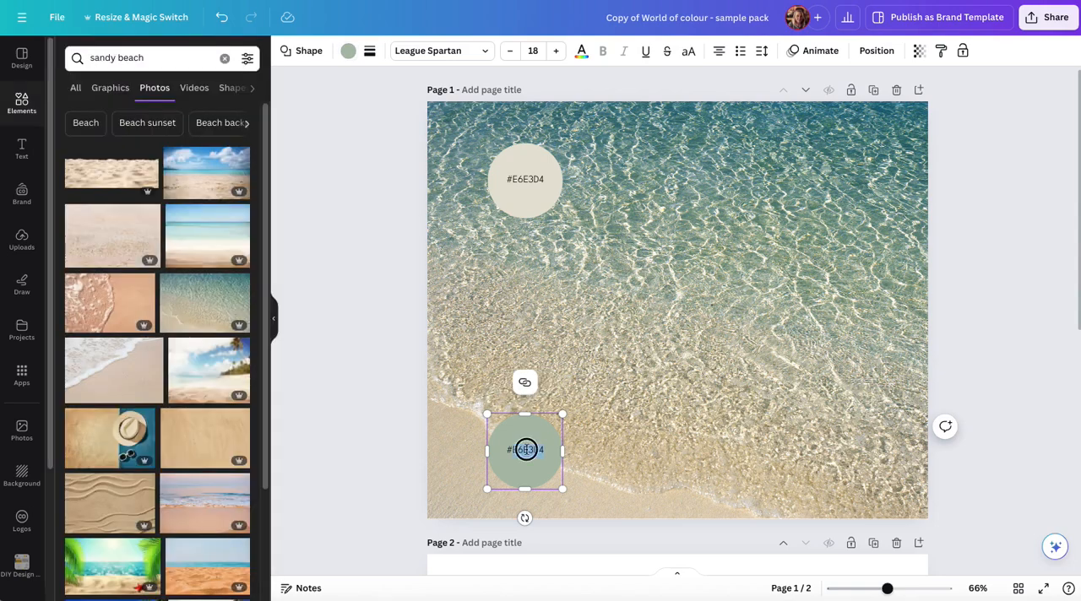
triple_click(526, 450)
key("ctrl+v")
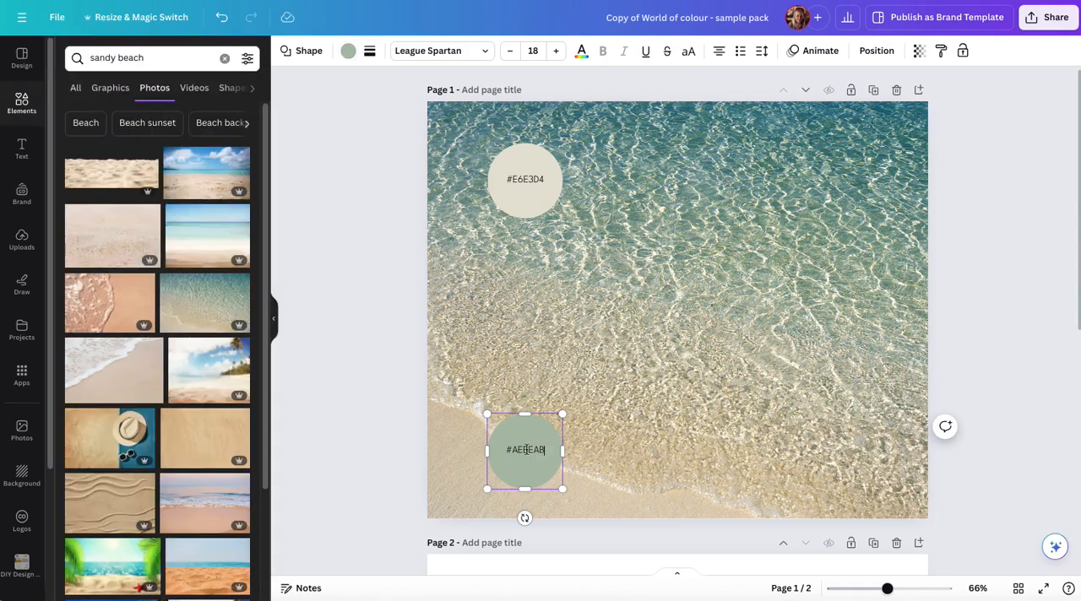
left_click(623, 399)
Duplicate the green circle and place the copy just below the sand-coloured circle
left_click(543, 417)
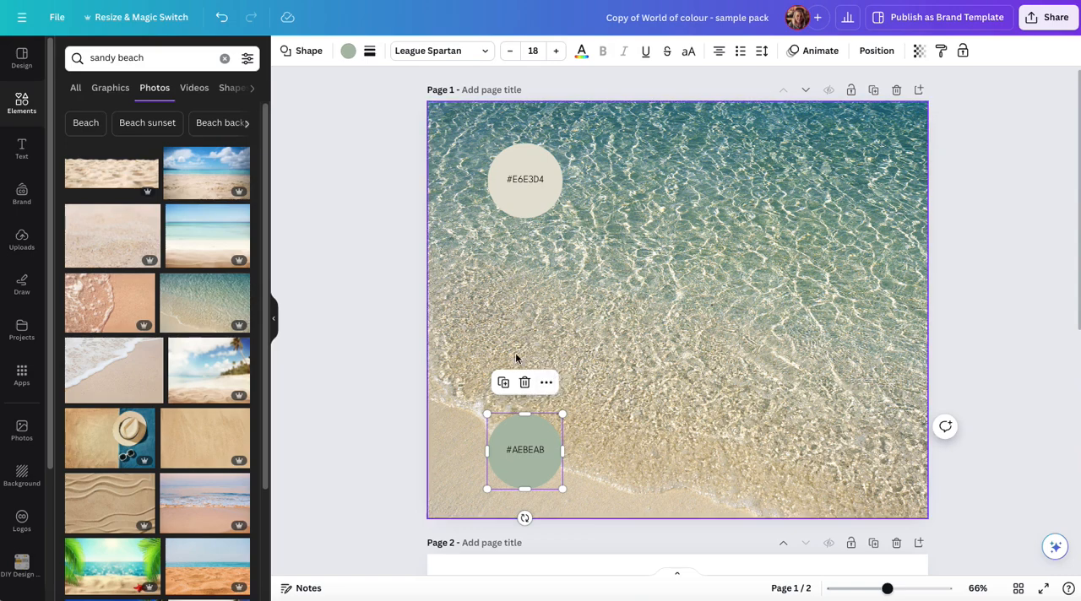
left_click(504, 383)
left_click_drag(543, 461, 533, 273)
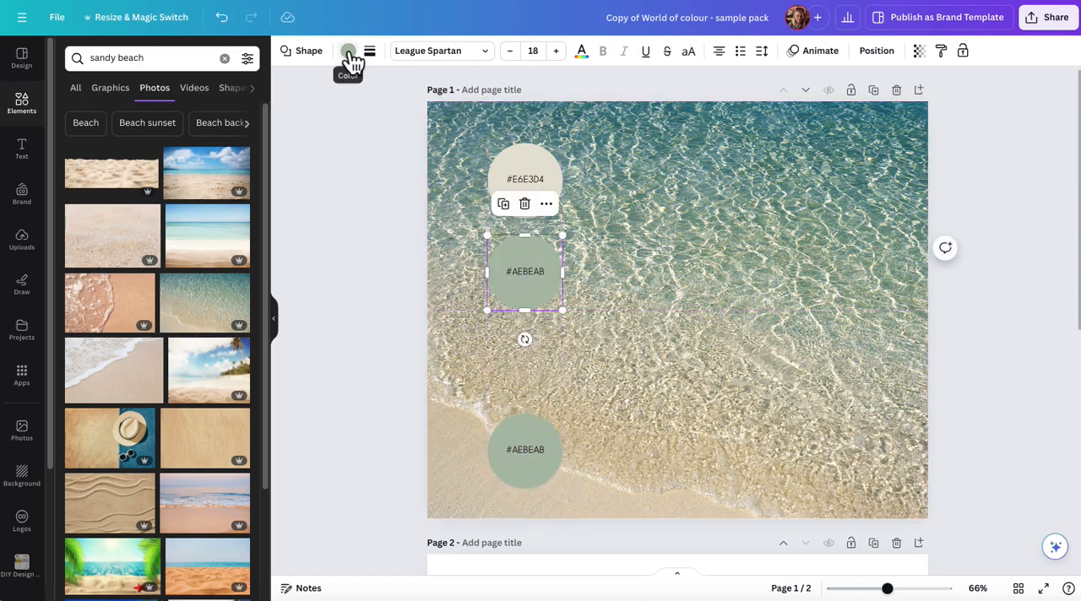
Recolour the middle circle with off-white #F7F9F5 sampled from a light reflection in the water
left_click(348, 52)
left_click(67, 127)
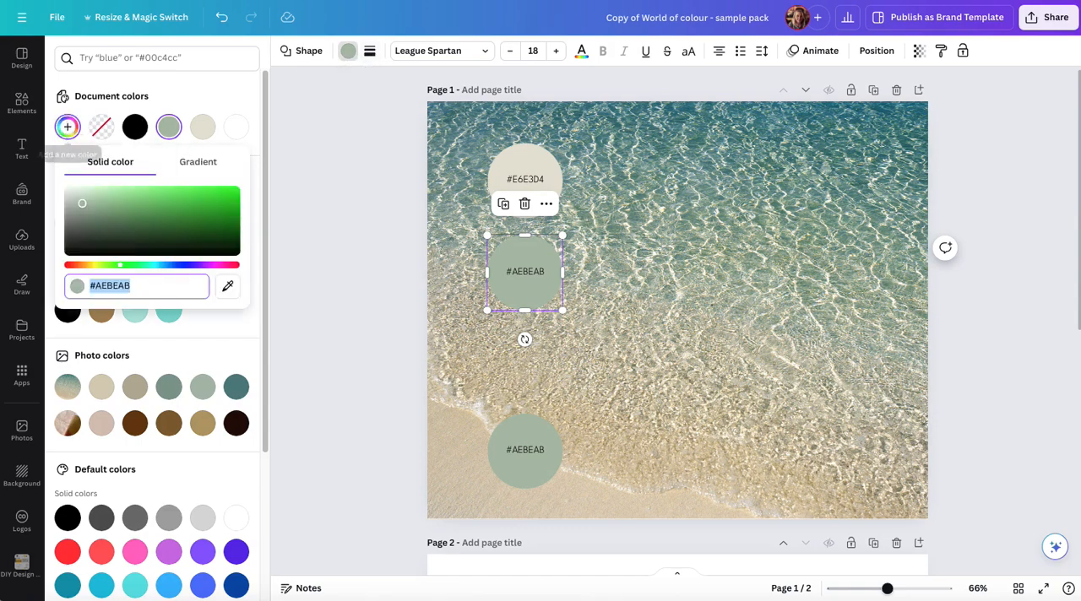
left_click(228, 286)
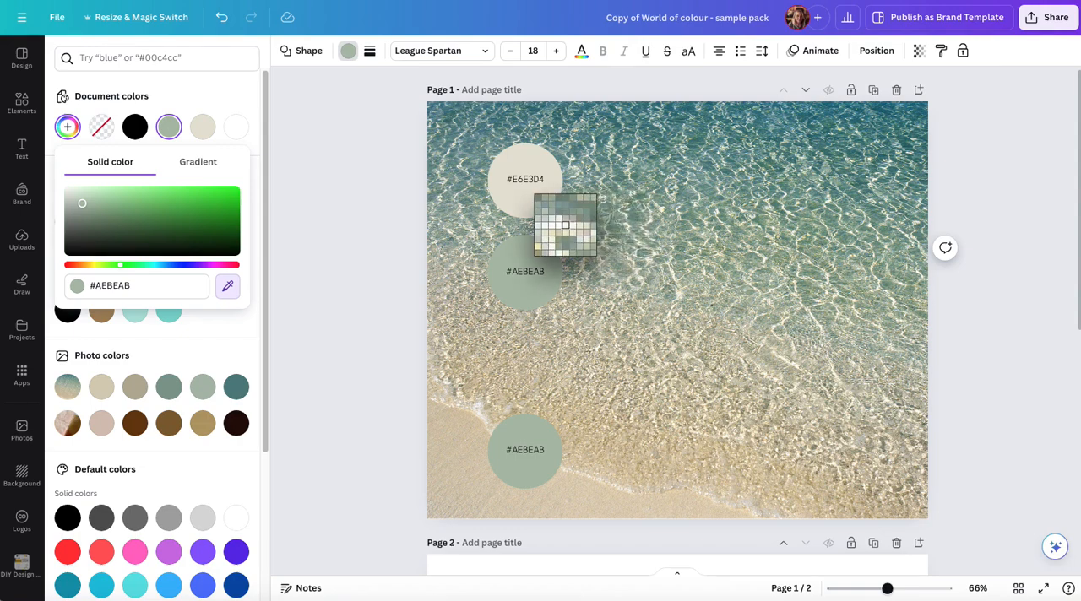
left_click(565, 225)
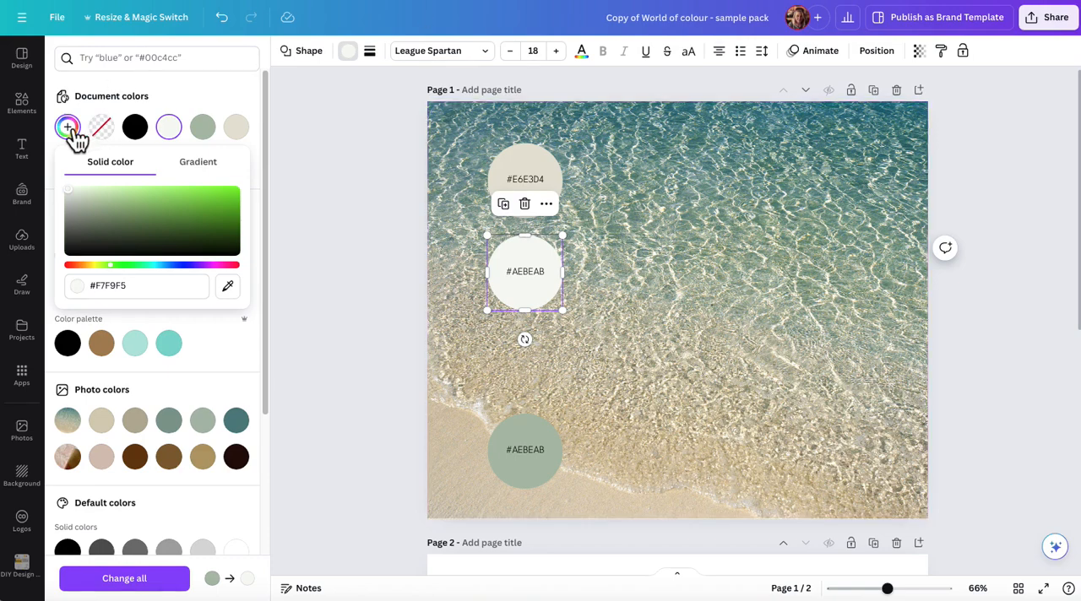
Copy the middle circle's hex code, replace its label with #F7F9F5 and deselect everything
left_click(110, 286)
key("ctrl+c")
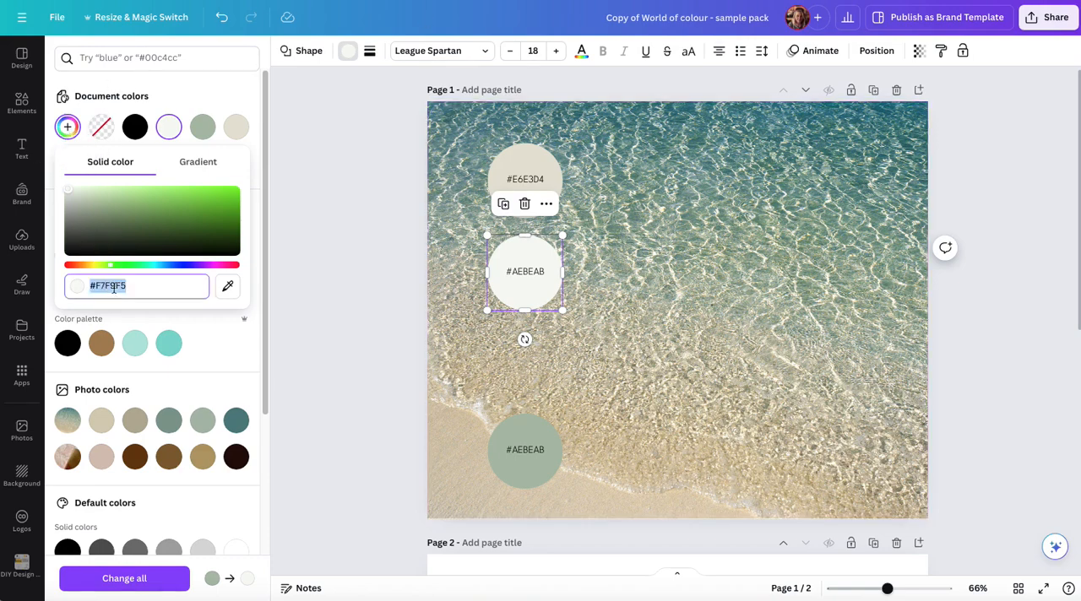
double_click(531, 272)
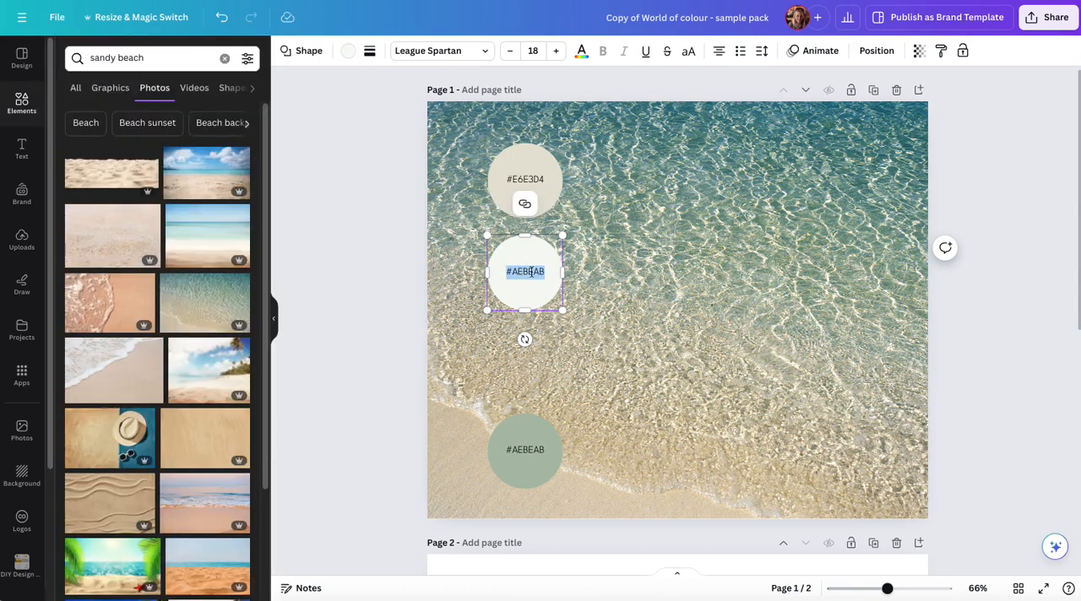
key("ctrl+v")
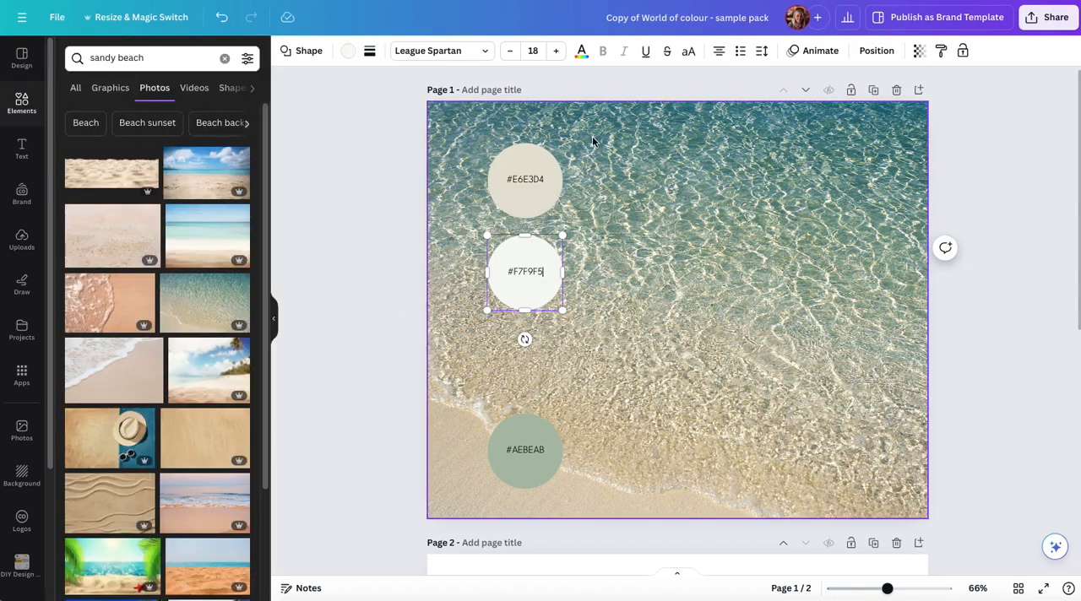
left_click(738, 238)
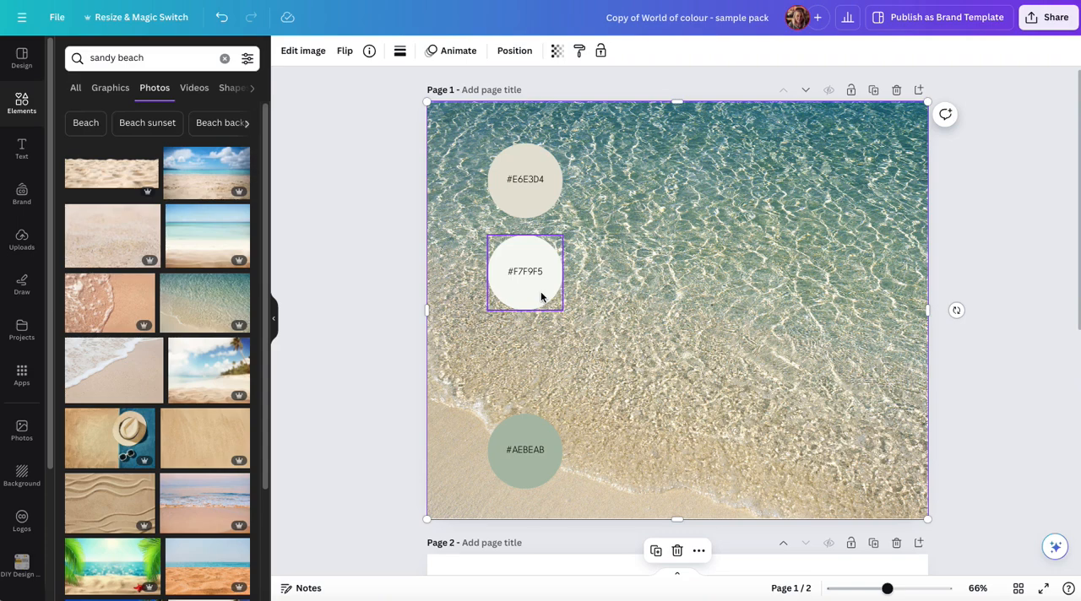
left_click(968, 405)
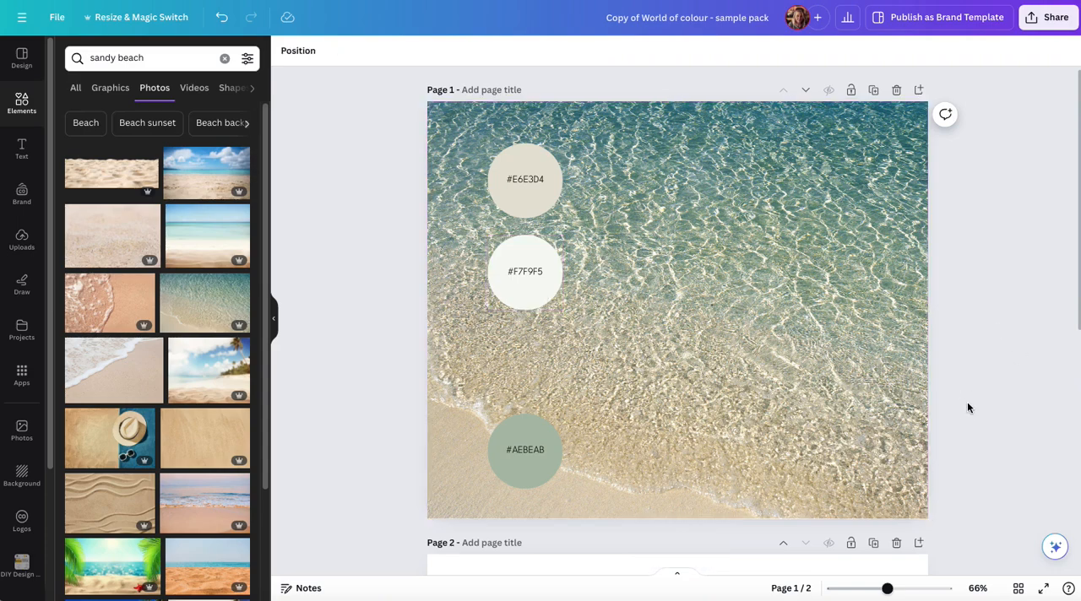
Set the marble clipboard photo on page 2 as the page background
scroll(968, 404, "down", 3)
scroll(968, 408, "down", 2)
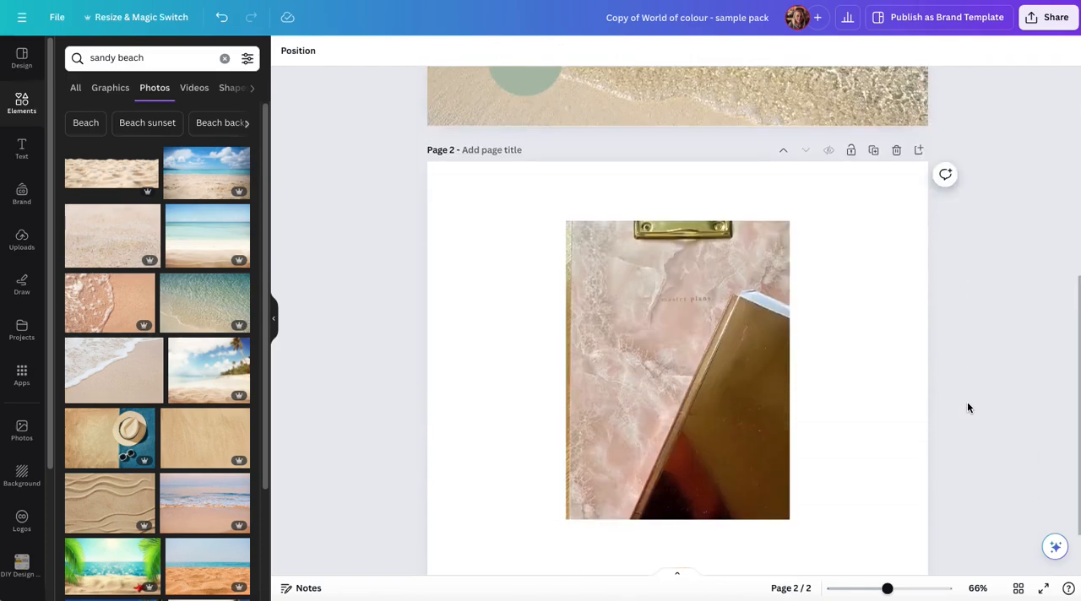
left_click(631, 358)
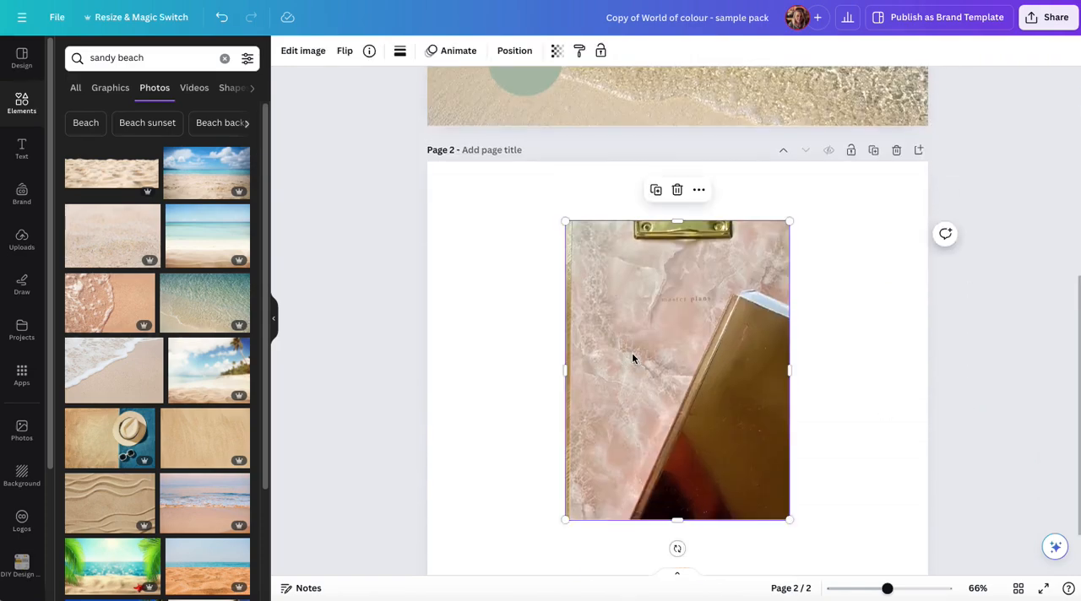
right_click(632, 358)
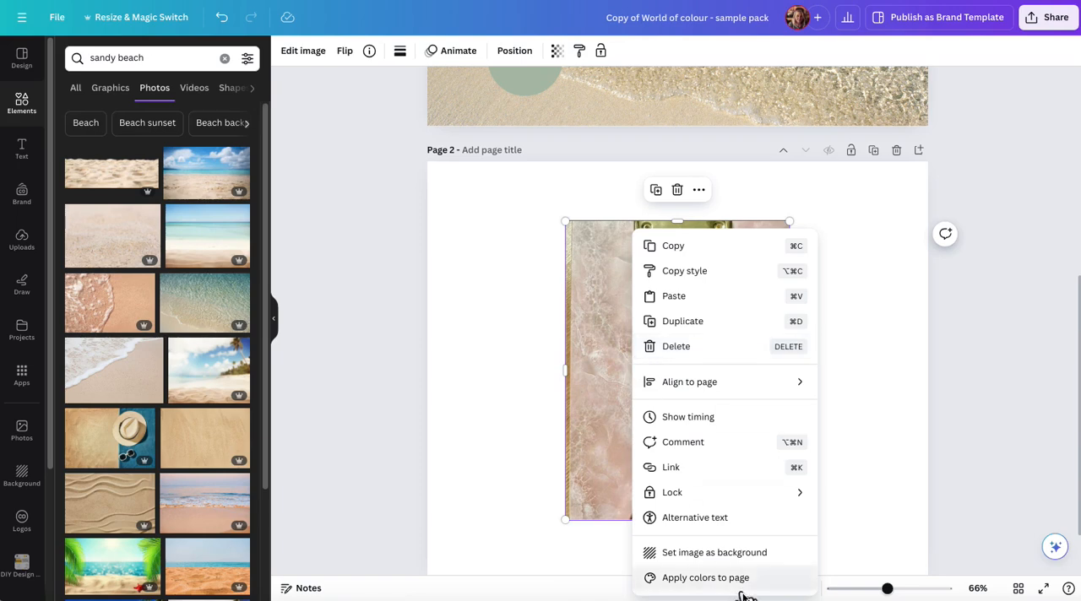
left_click(724, 554)
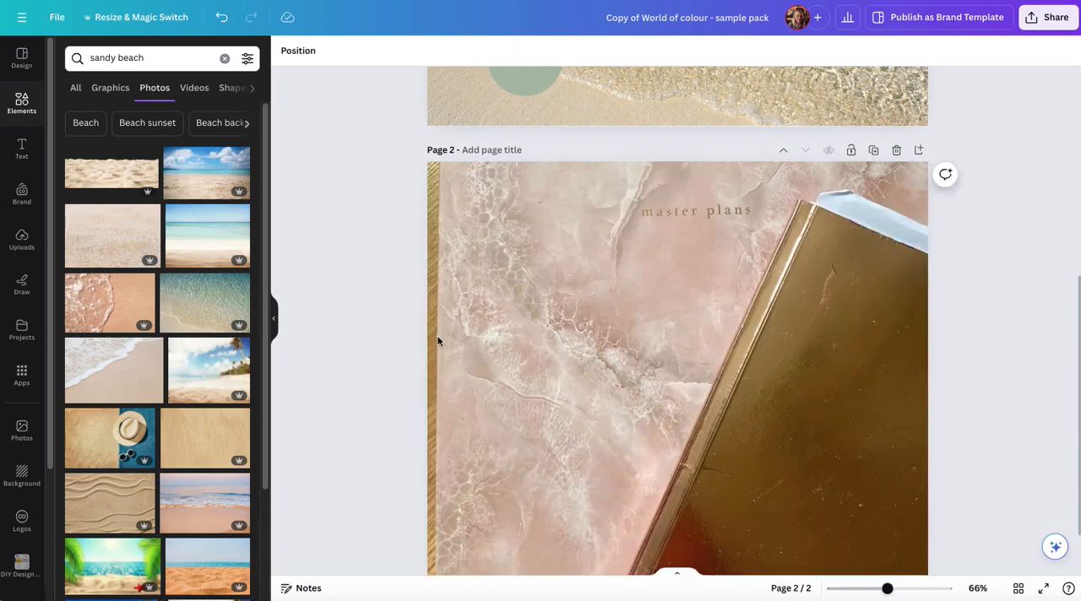
Reposition the page 2 background photo slightly downward within its crop and apply the crop
left_click(558, 336)
double_click(634, 337)
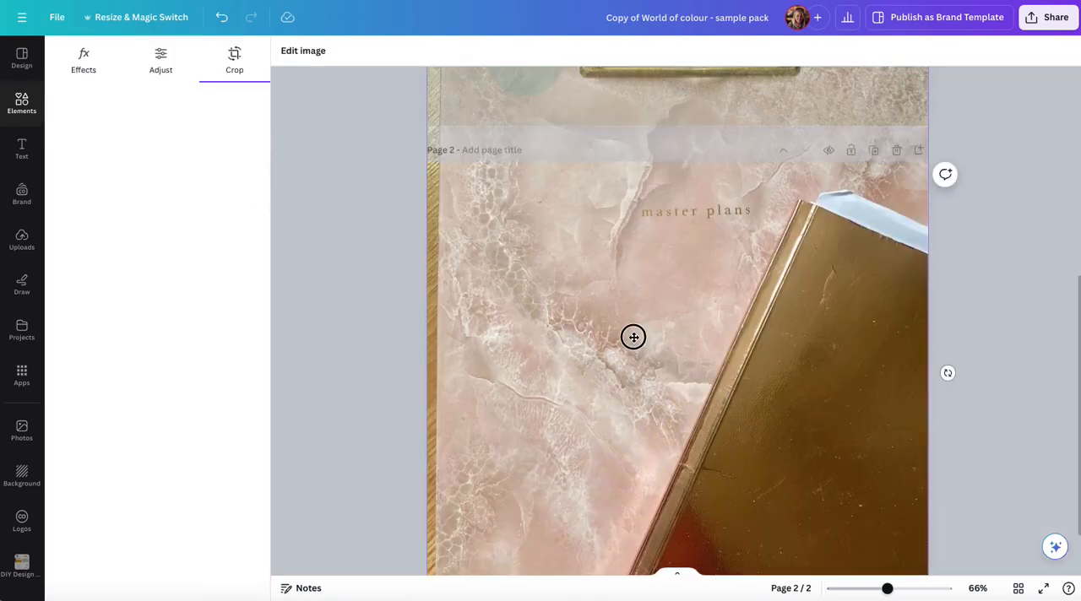
mouse_move(635, 338)
left_mouse_down()
mouse_move(658, 318)
mouse_move(650, 325)
left_mouse_up()
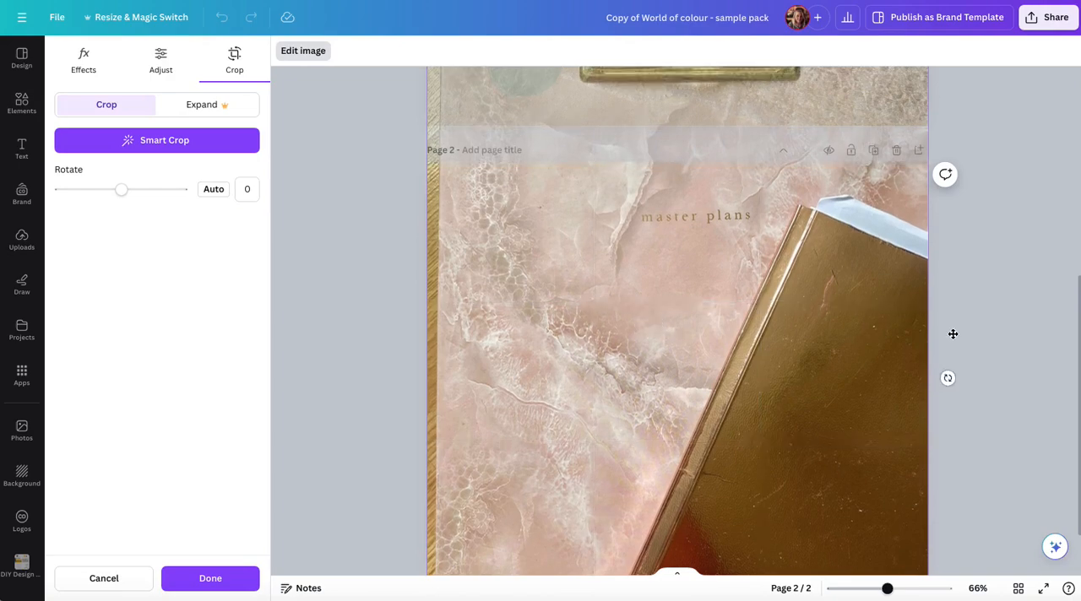
left_click(1000, 345)
Copy the green #AEBEAB circle from page 1 to page 2 and place it on the marble beside the "master plans" lettering
scroll(1000, 345, "up", 2)
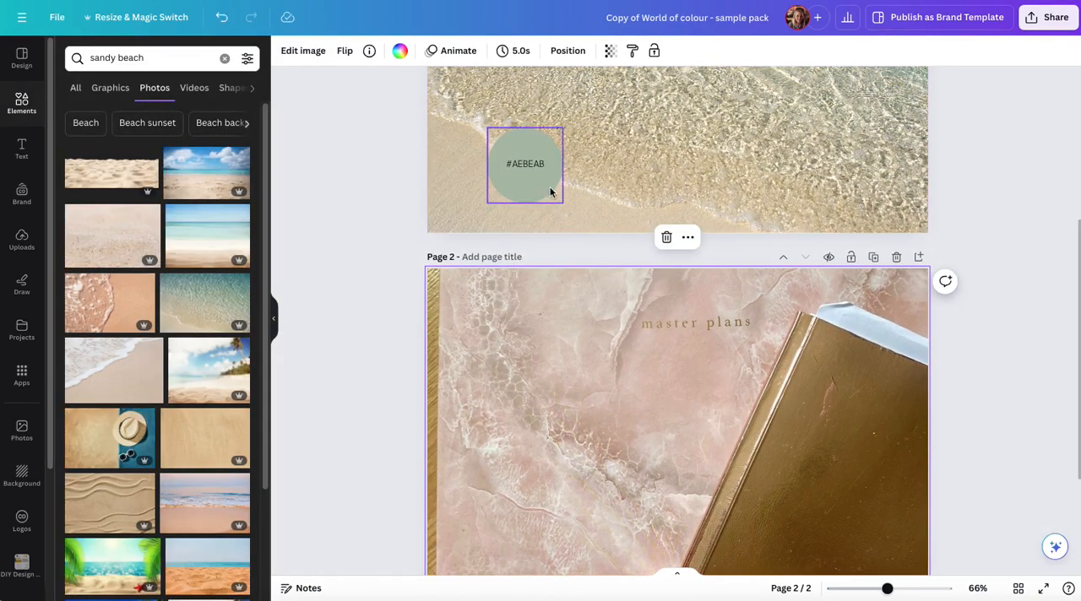
left_click(540, 187)
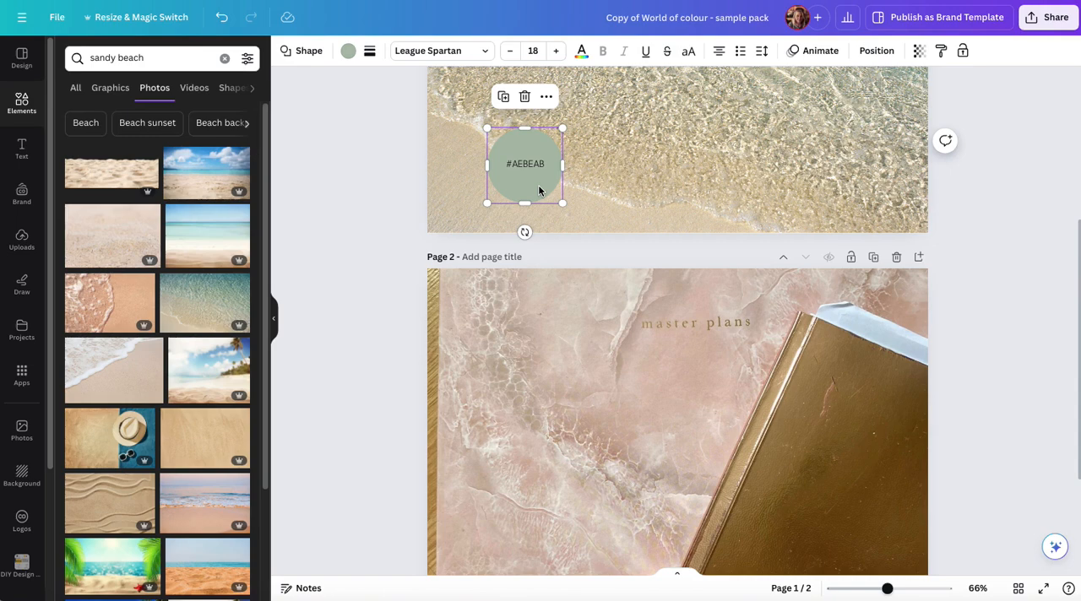
left_click(984, 251)
scroll(984, 252, "down", 2)
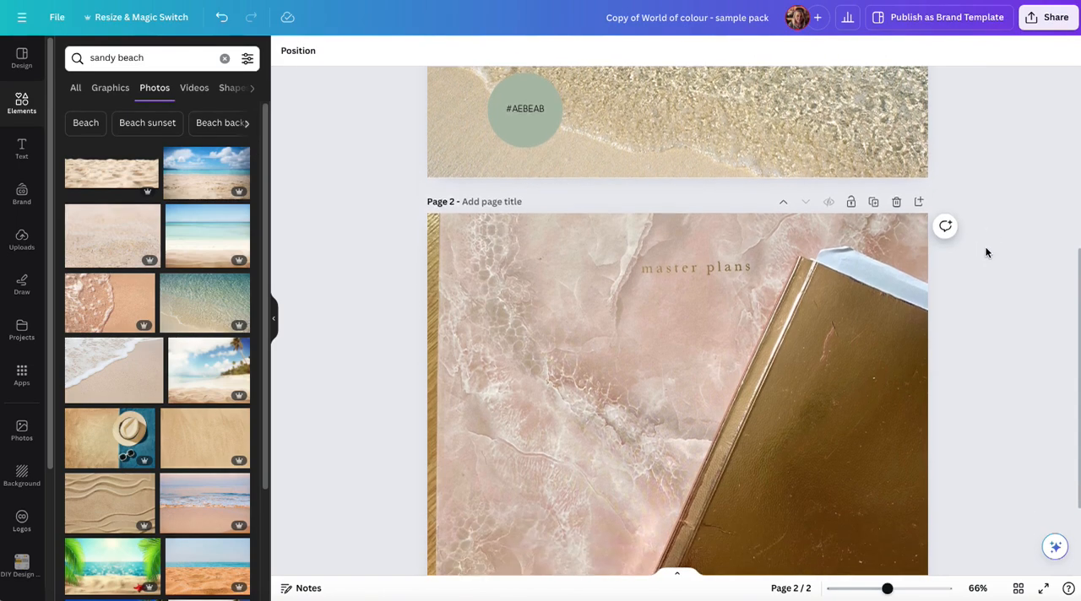
key("ctrl+v")
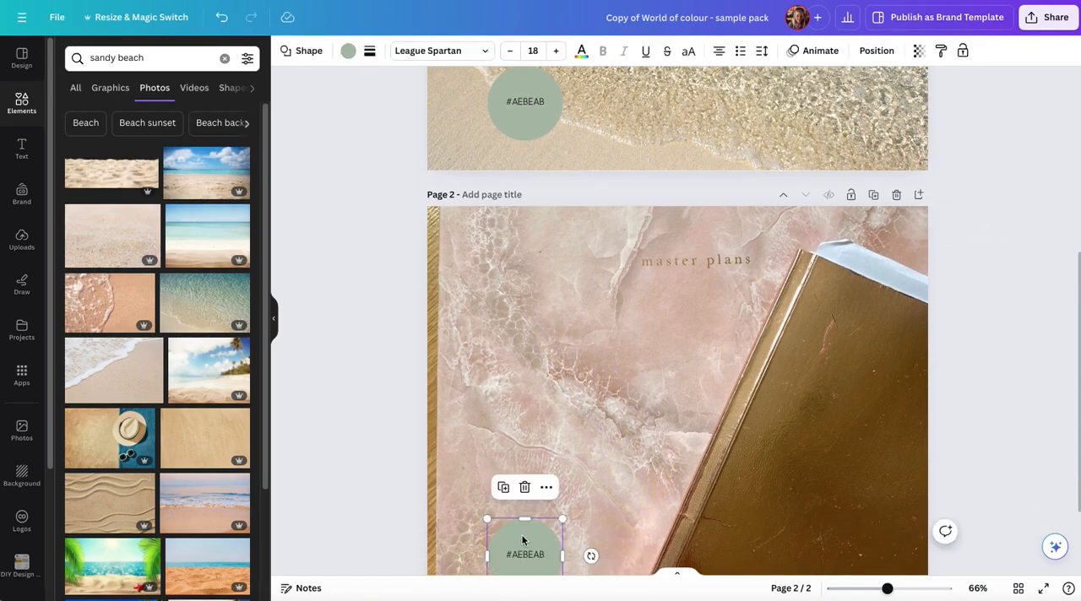
left_click_drag(522, 541, 527, 267)
Recolour the page 2 circle with #D1C0B6 sampled from the marble beside it, and shift the circle slightly to the right
left_click(348, 52)
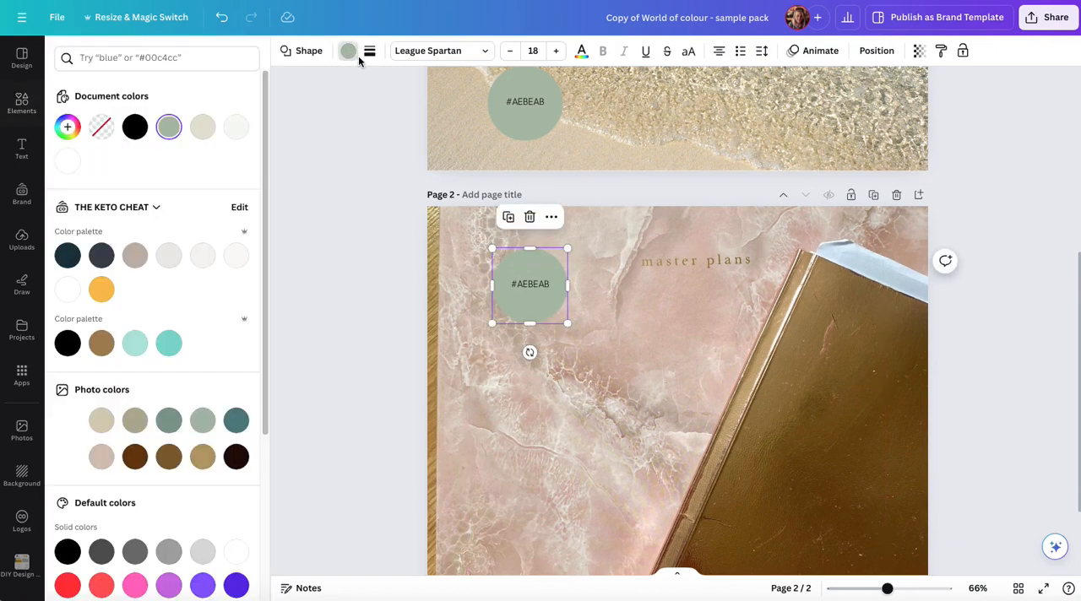
left_click(67, 127)
left_click(227, 286)
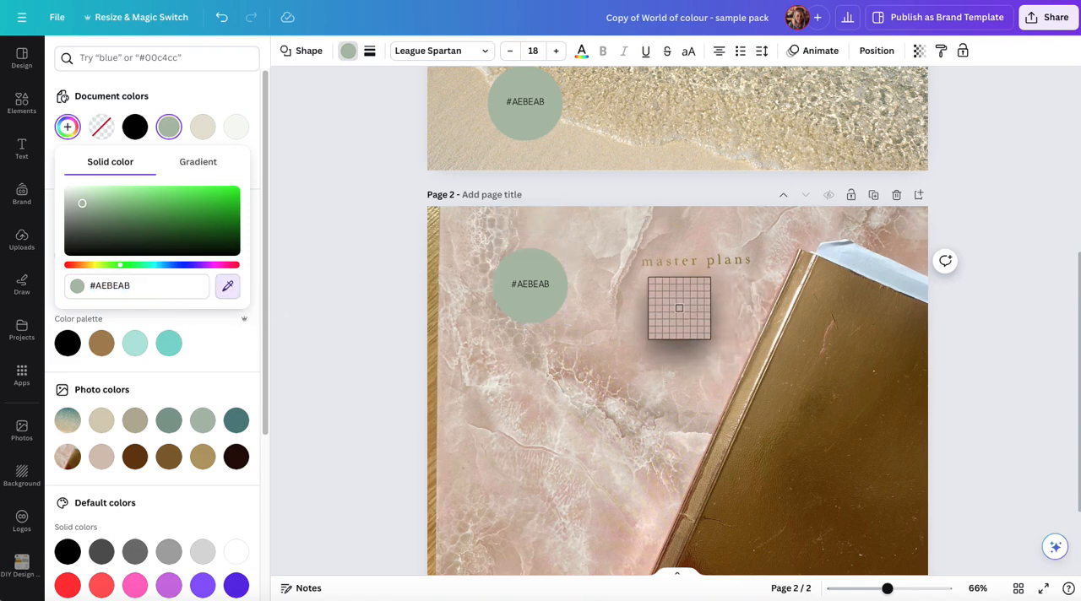
left_click(597, 284)
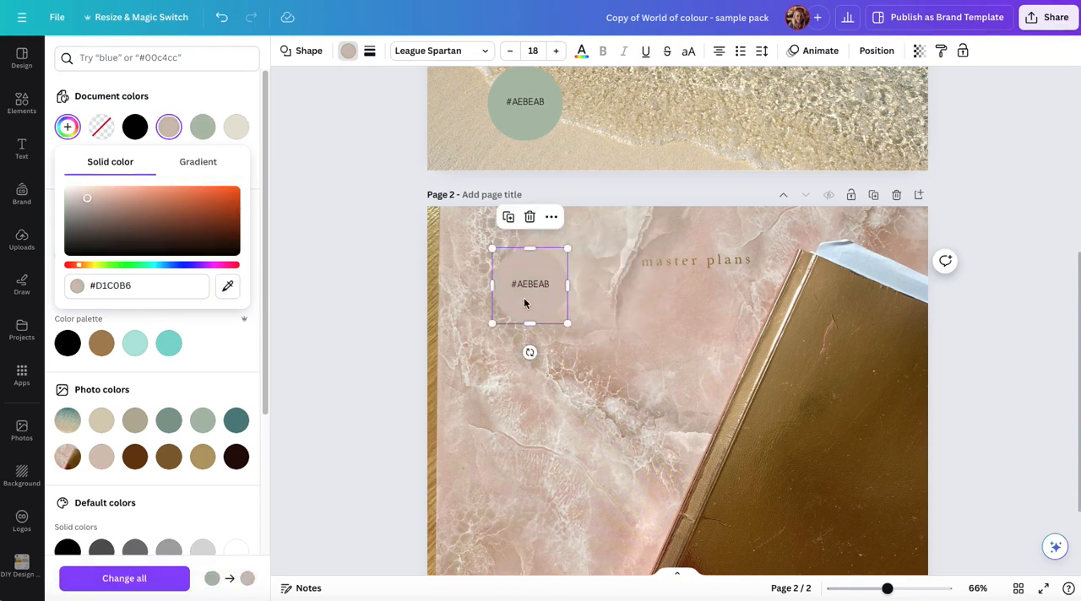
left_click_drag(533, 310, 546, 288)
left_click_drag(547, 296, 534, 304)
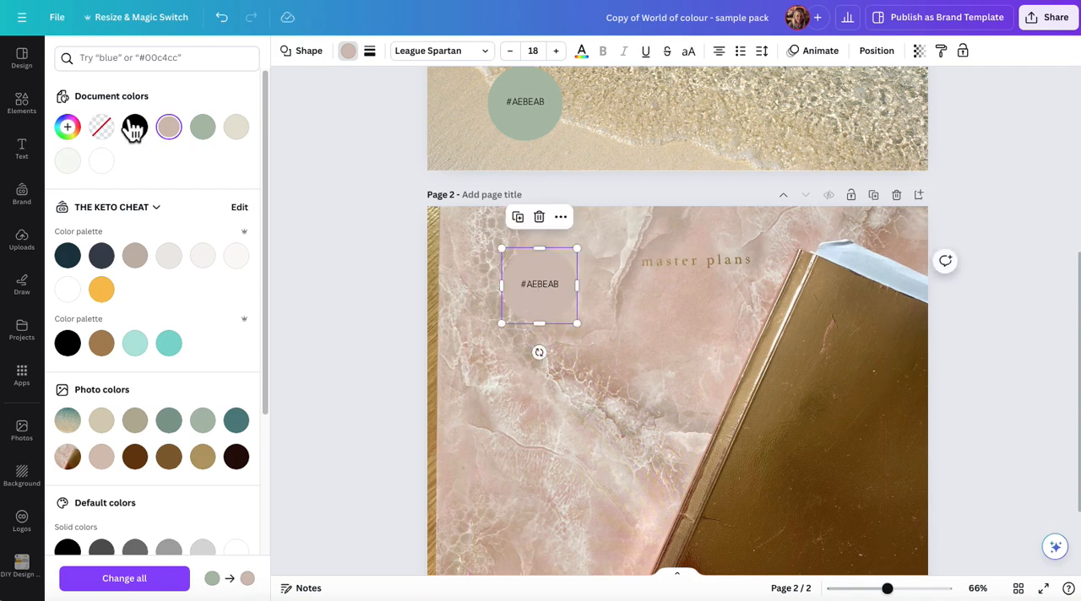
Copy the page 2 circle's hex code and replace its label text with #D1C0B6
left_click(67, 127)
left_click(121, 285)
triple_click(121, 285)
key("ctrl+c")
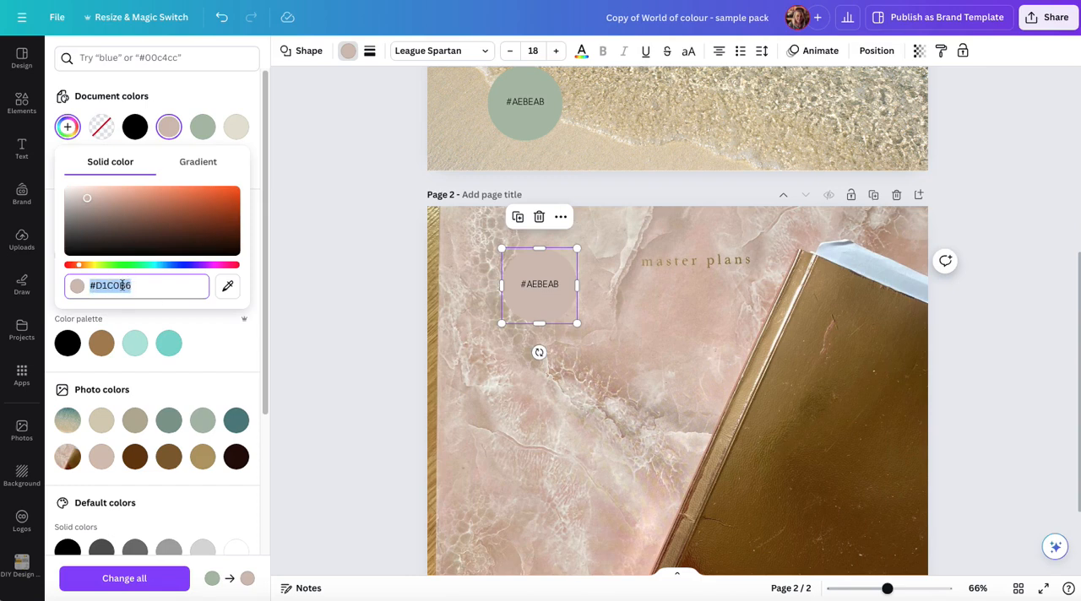
double_click(546, 285)
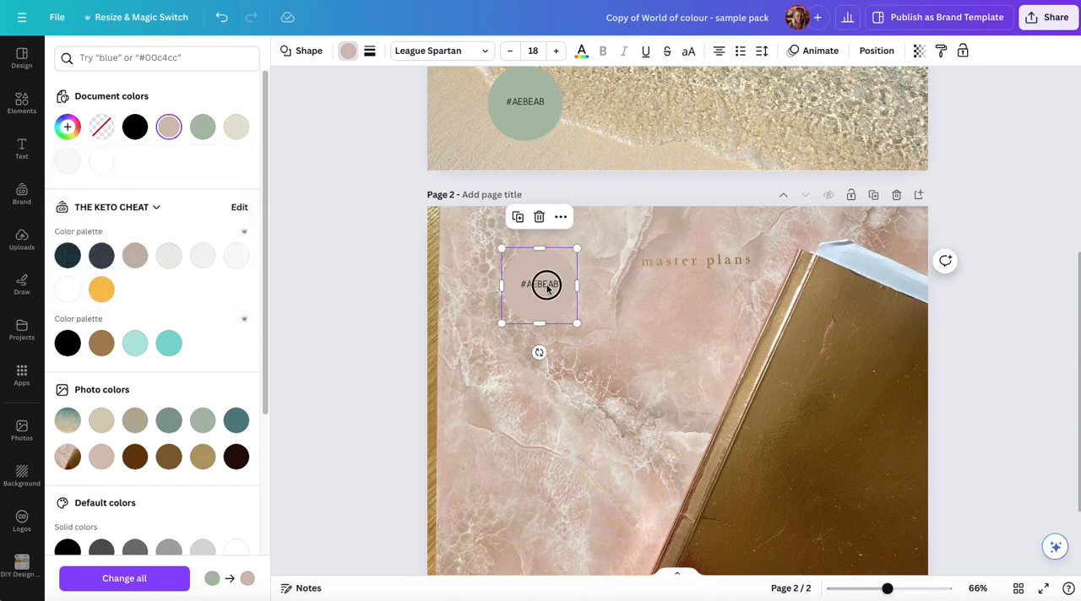
key("ctrl+v")
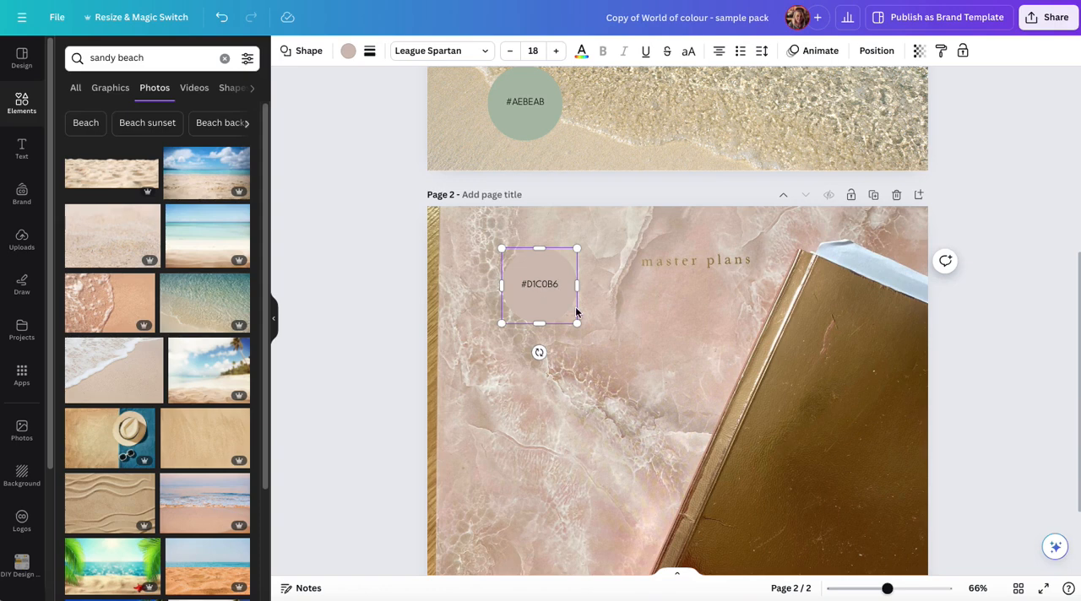
left_click(609, 294)
Duplicate the #D1C0B6 circle and place the copy directly below the original
left_click(549, 296)
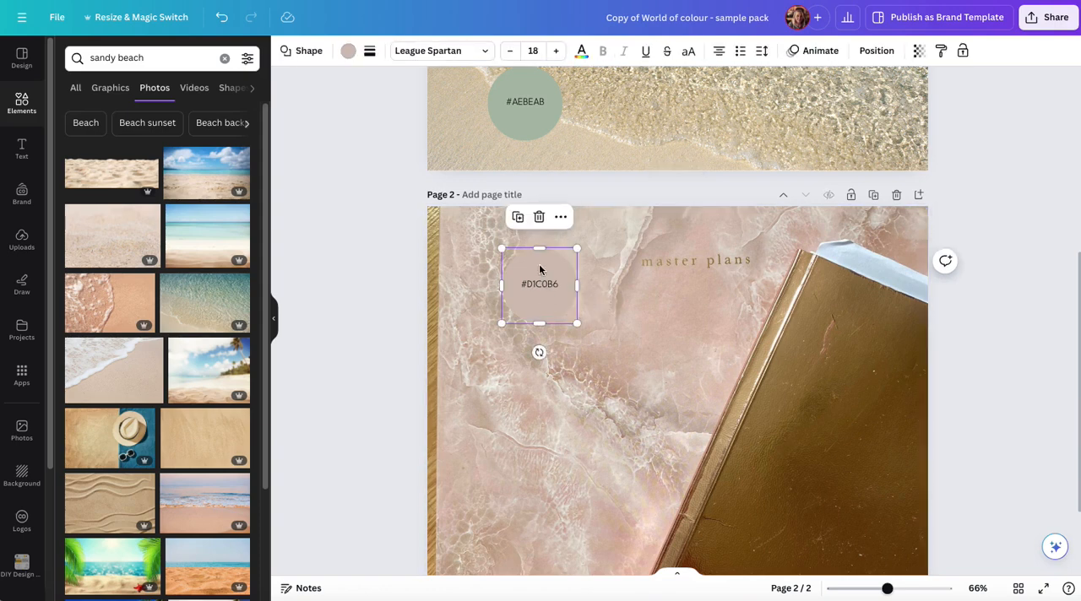
left_click(521, 221)
left_click_drag(549, 298, 540, 395)
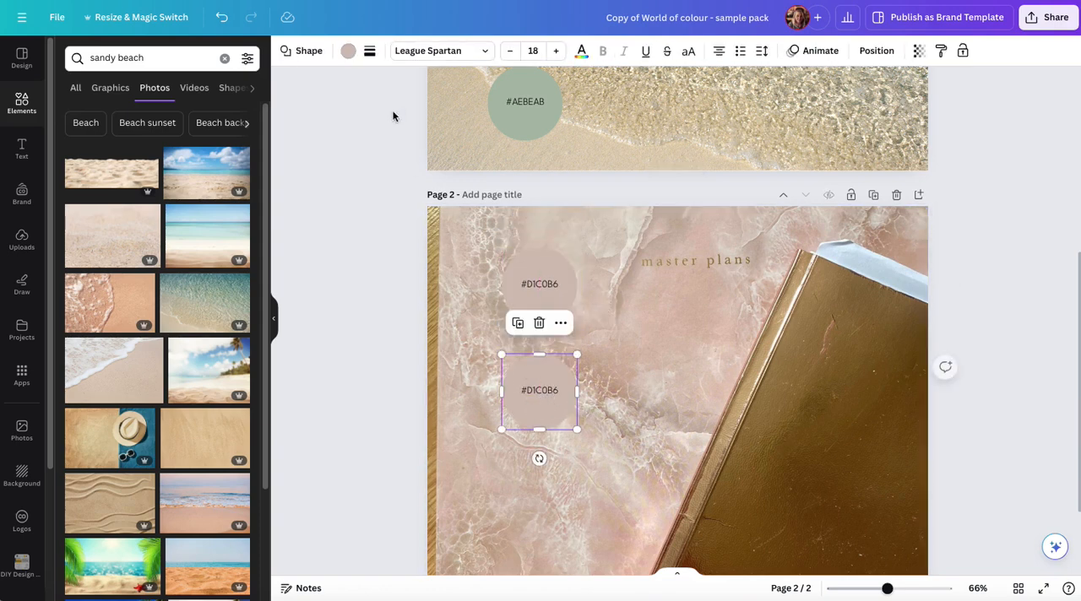
Recolour the lower circle on page 2 with the lighter pink #E1D3CA sampled from the marble near the photo's upper left corner
left_click(349, 52)
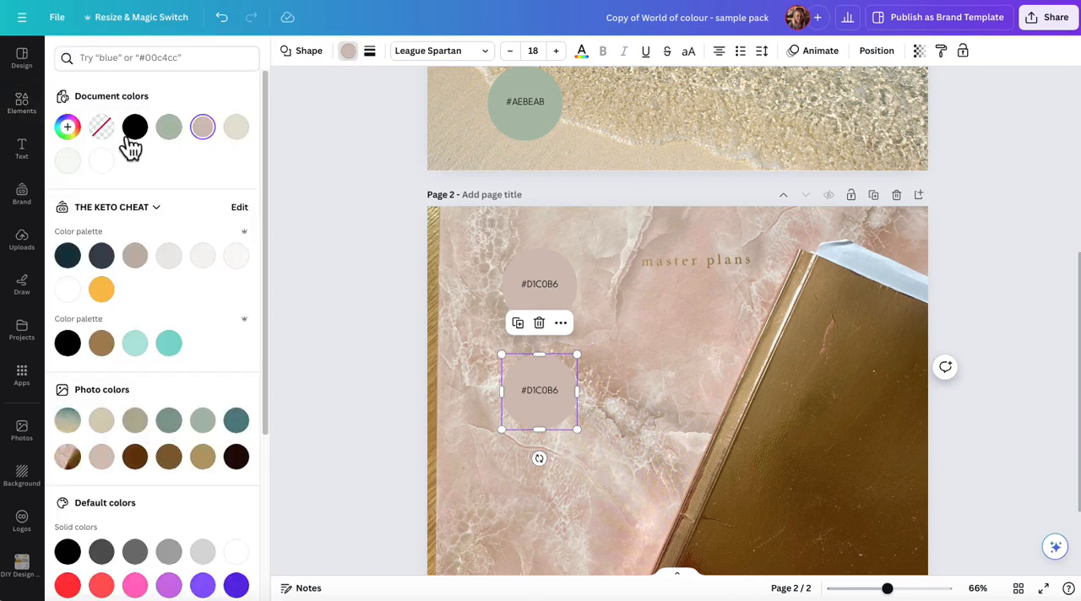
left_click(68, 127)
left_click(228, 286)
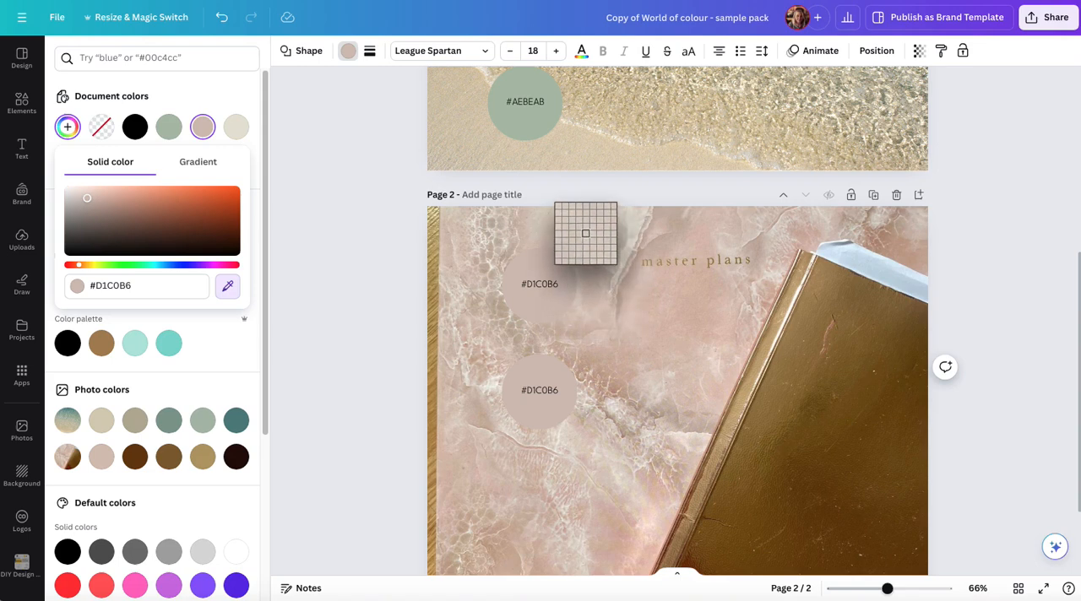
left_click(468, 227)
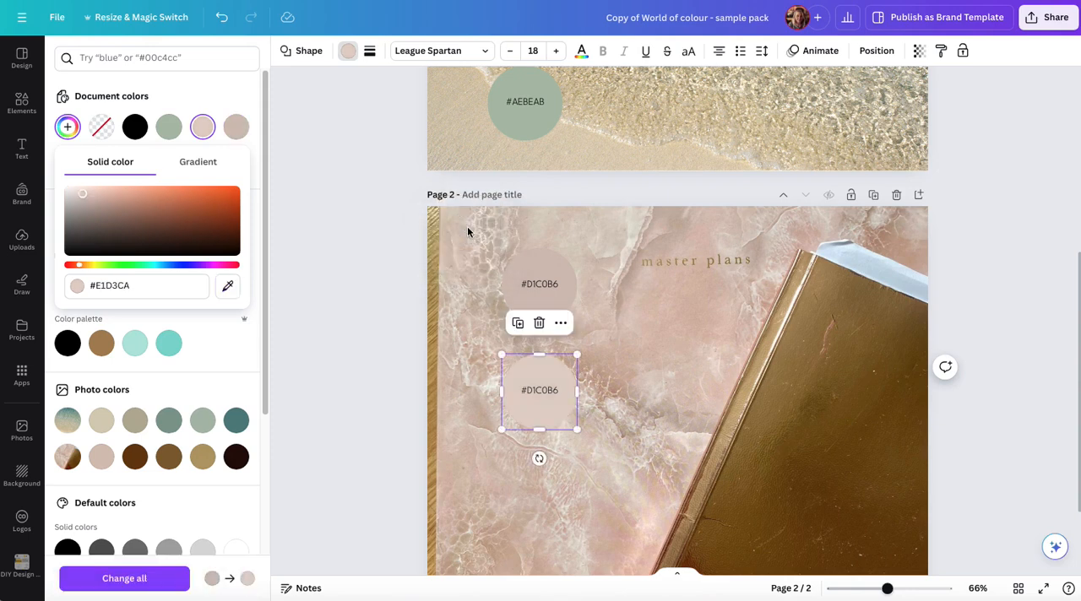
Copy the lower circle's hex code, replace its label text with E1D3CA and leave the text editing
left_click(603, 386)
left_click(546, 391)
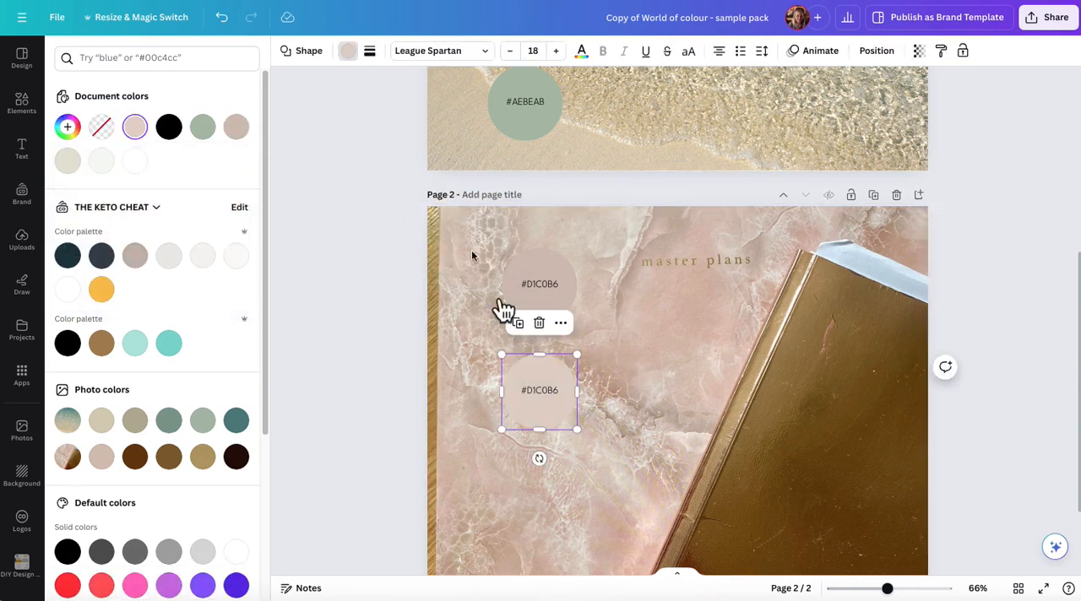
left_click(67, 127)
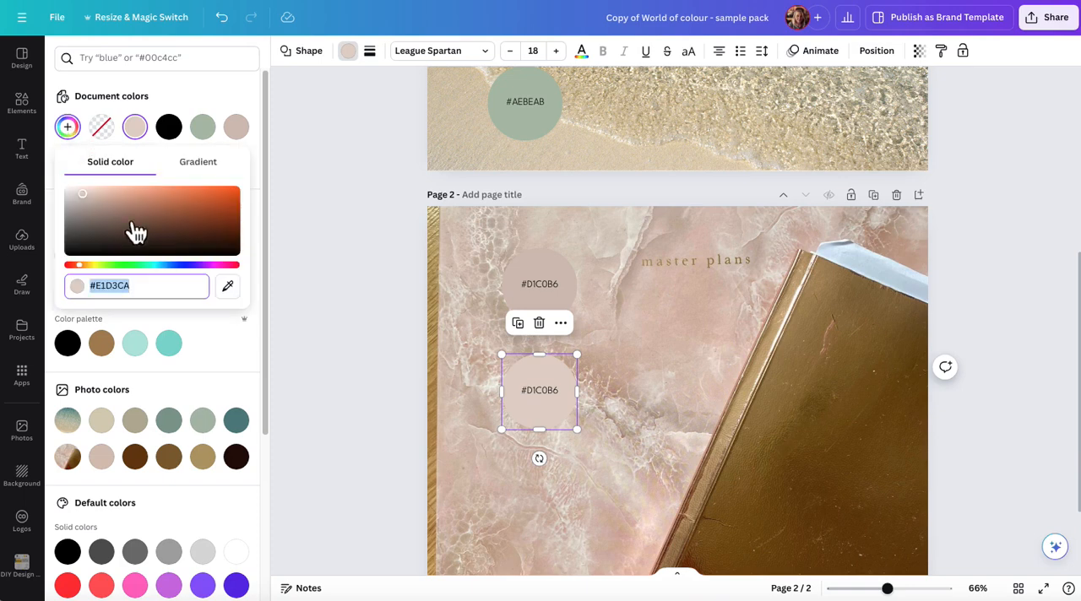
double_click(110, 285)
key("ctrl+c")
double_click(546, 393)
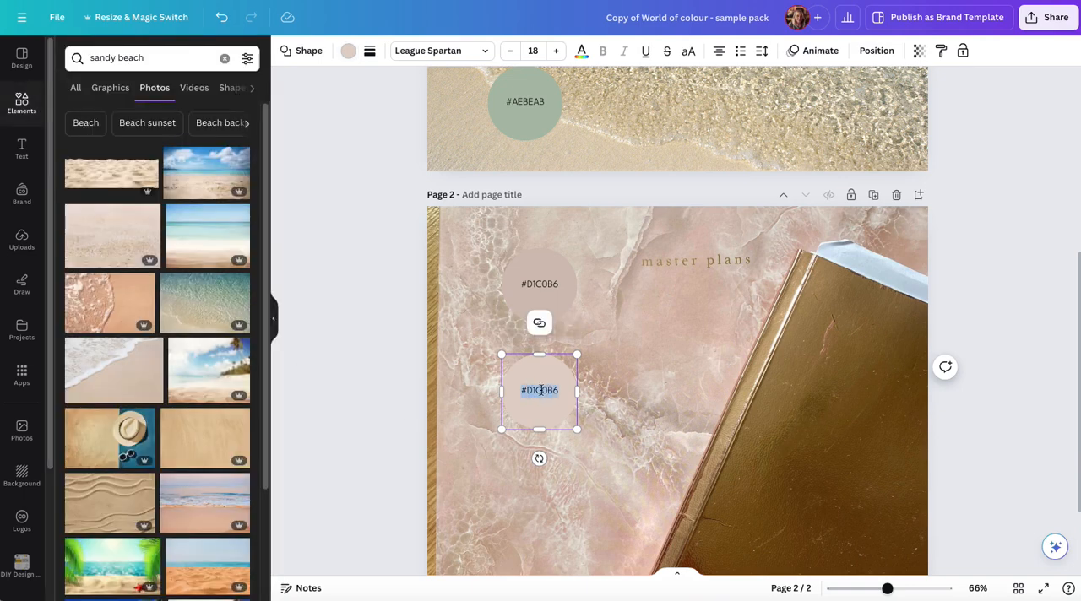
key("ctrl+v")
left_click(714, 363)
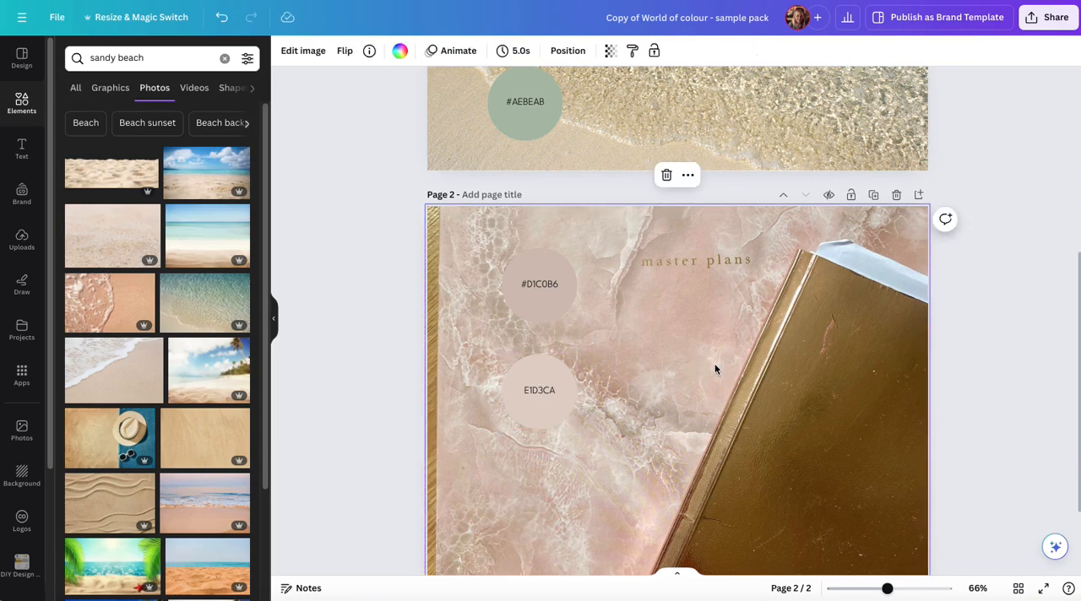